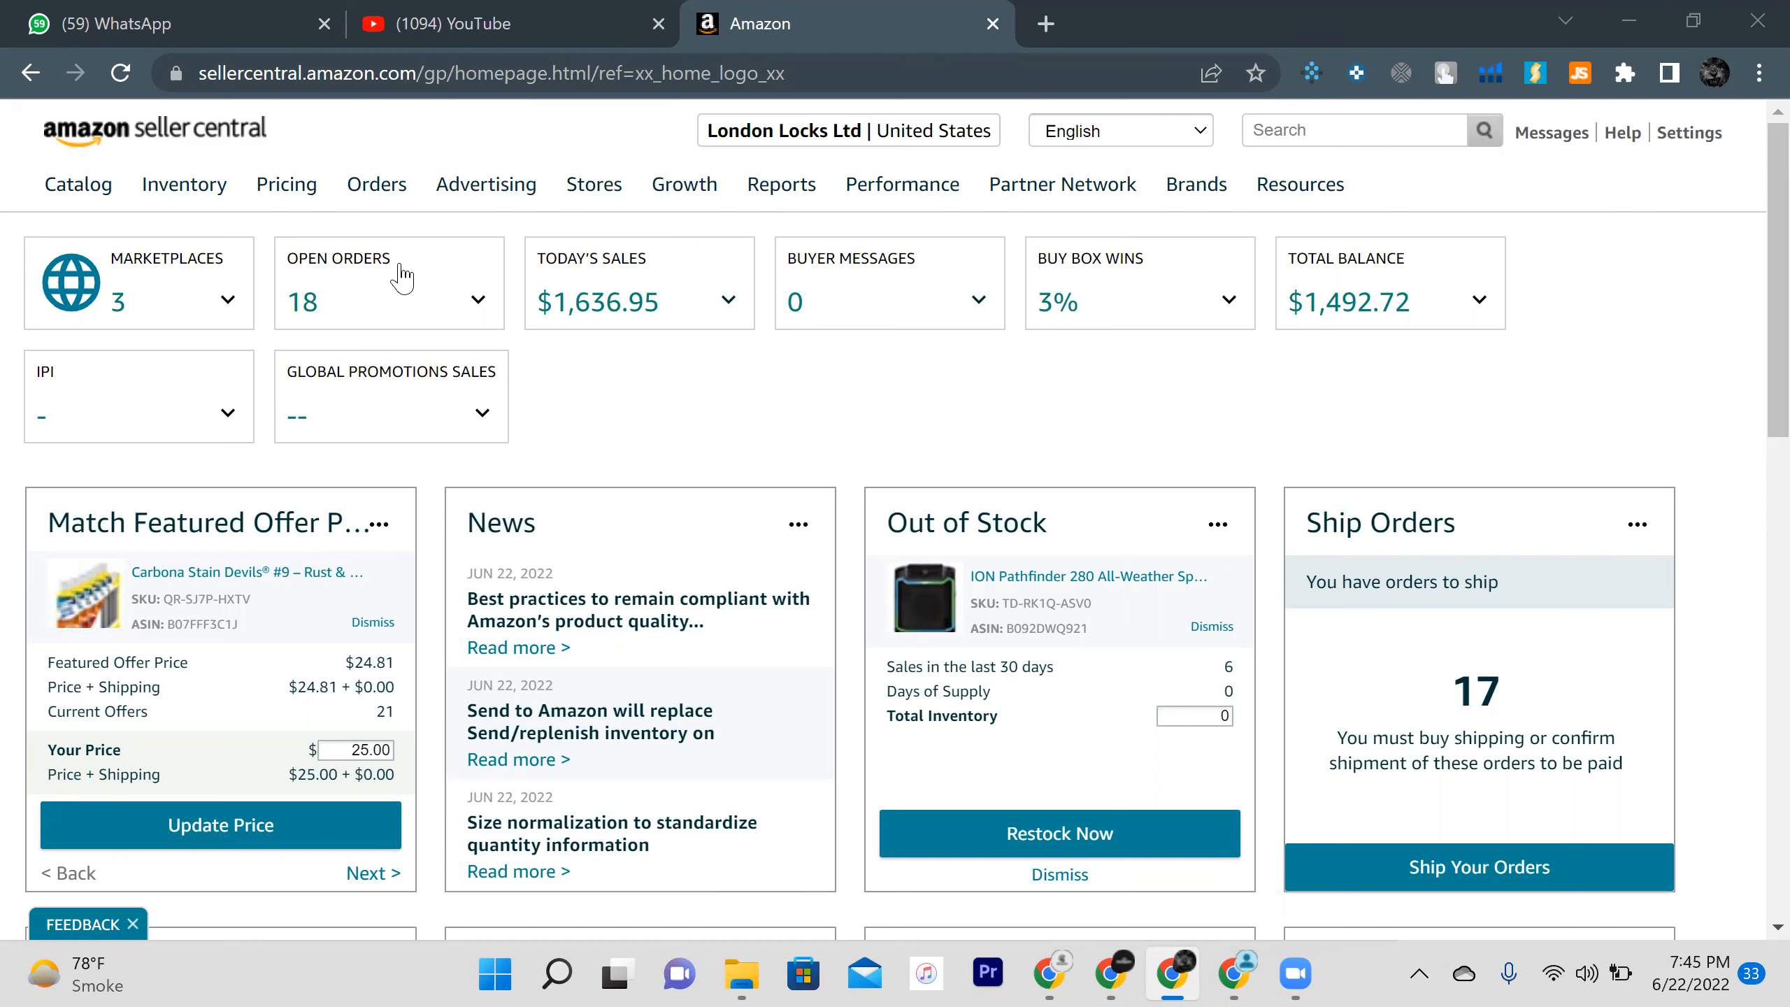
# Open the Manage Inventory page to look over the listed products, and return to the Seller Central homepage
pyautogui.moveTo(186, 199)
pyautogui.click(247, 243)
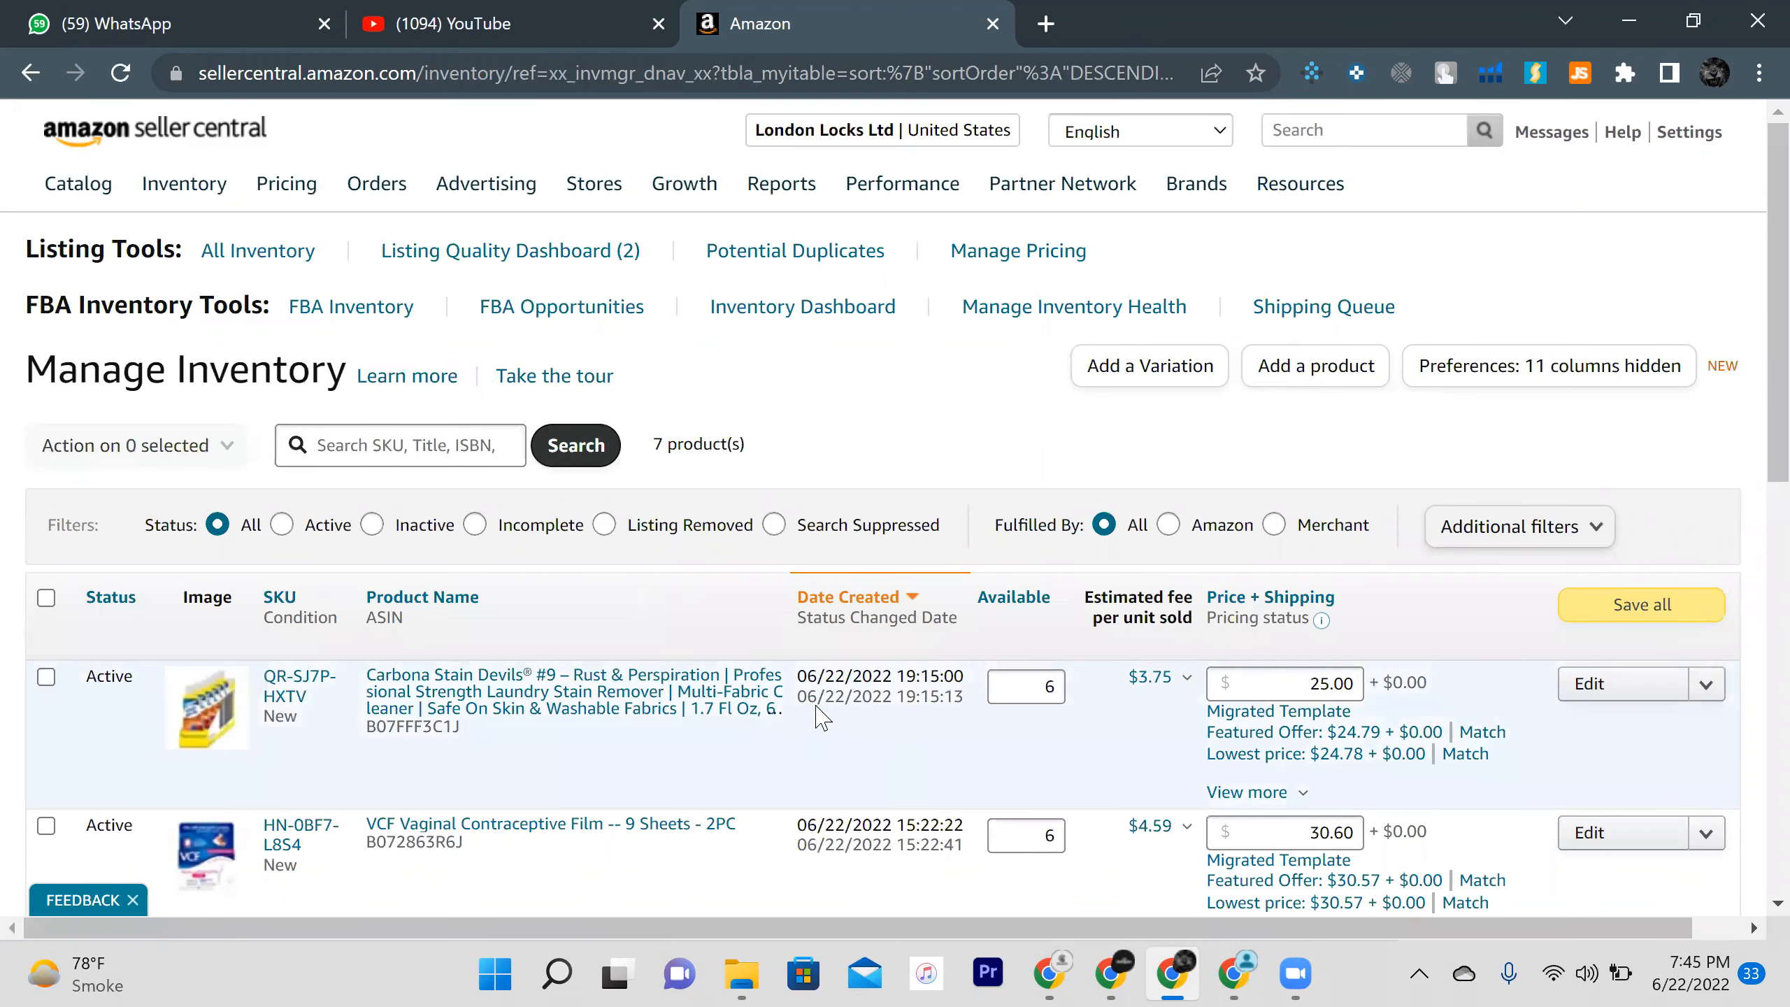
pyautogui.moveTo(184, 185)
pyautogui.click(223, 254)
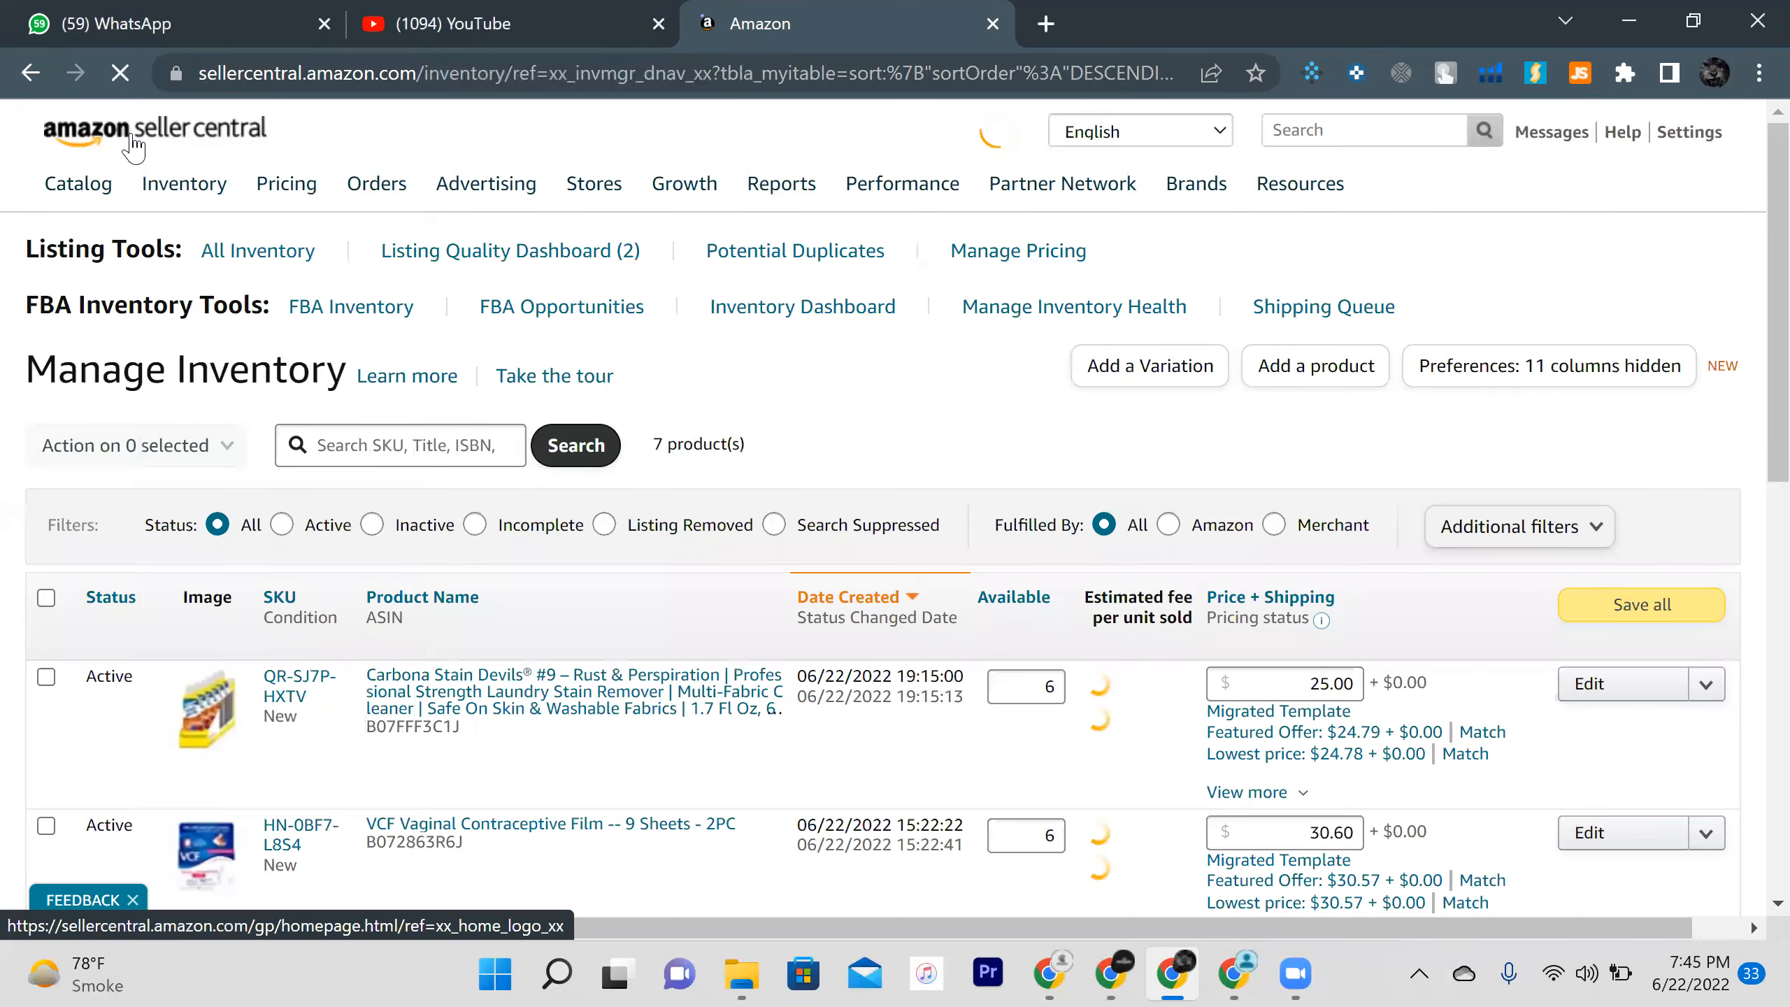
pyautogui.click(133, 145)
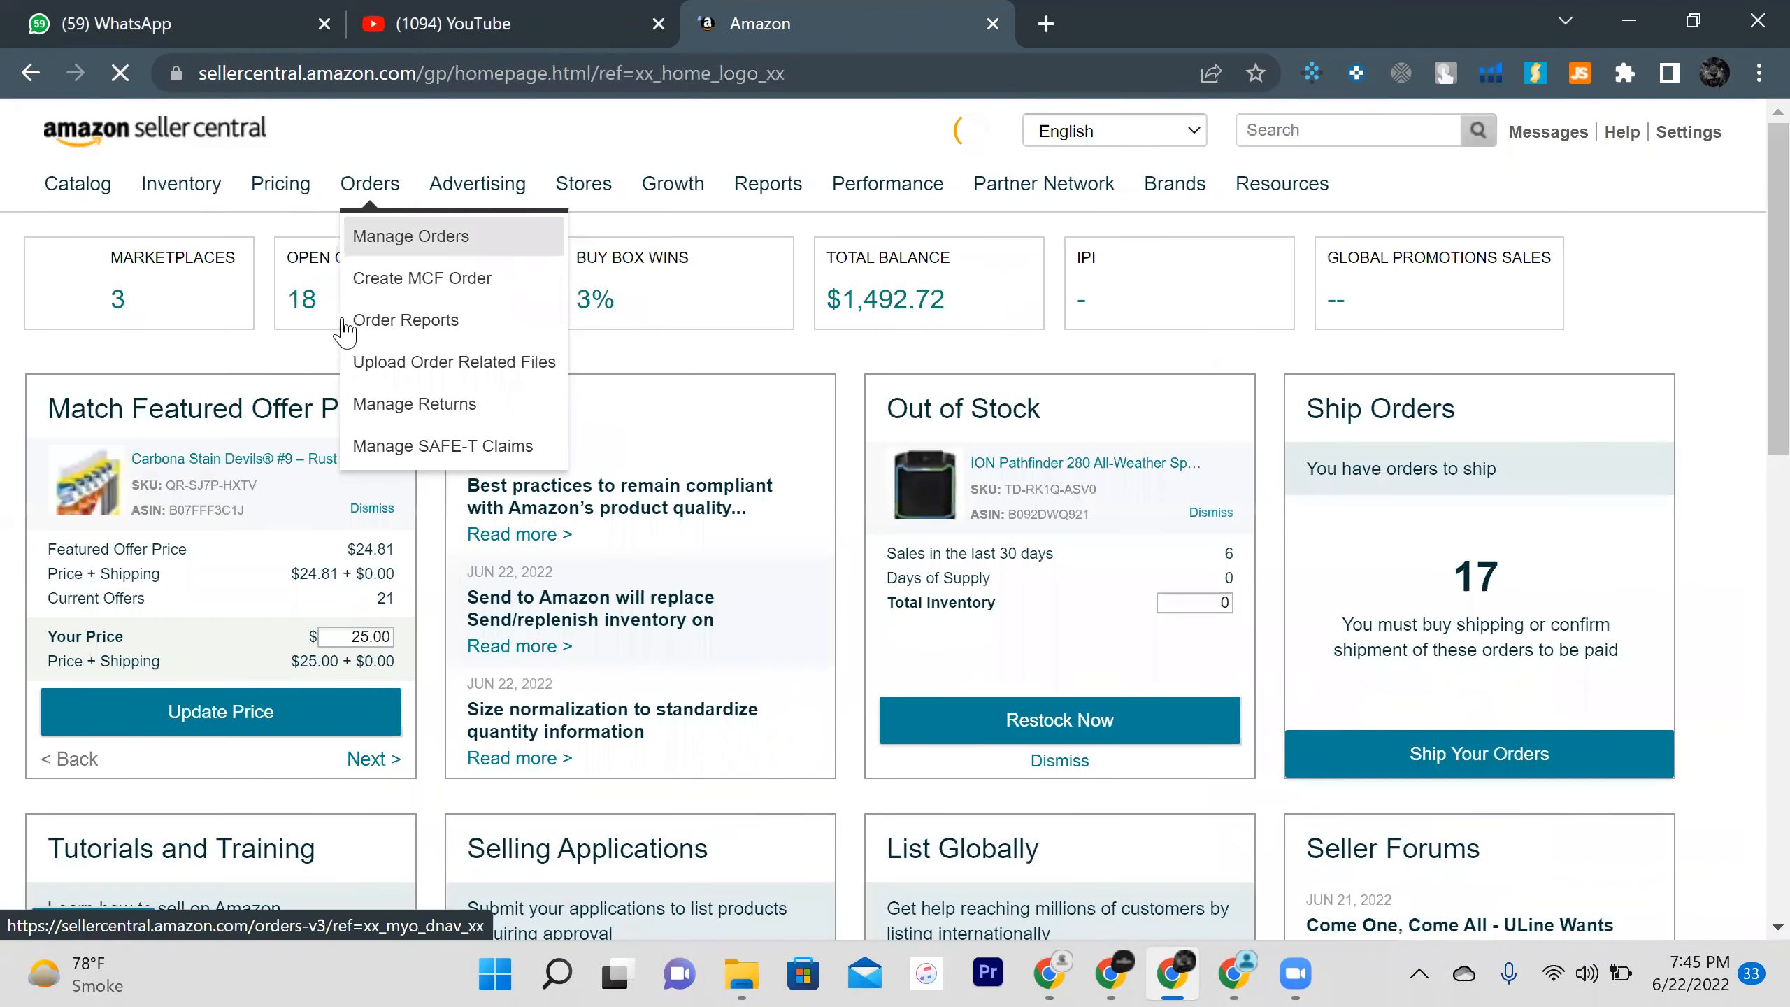
# Open Manage Orders, look through the pending, canceled and shipped orders, and return to the unshipped ones
pyautogui.moveTo(405, 212)
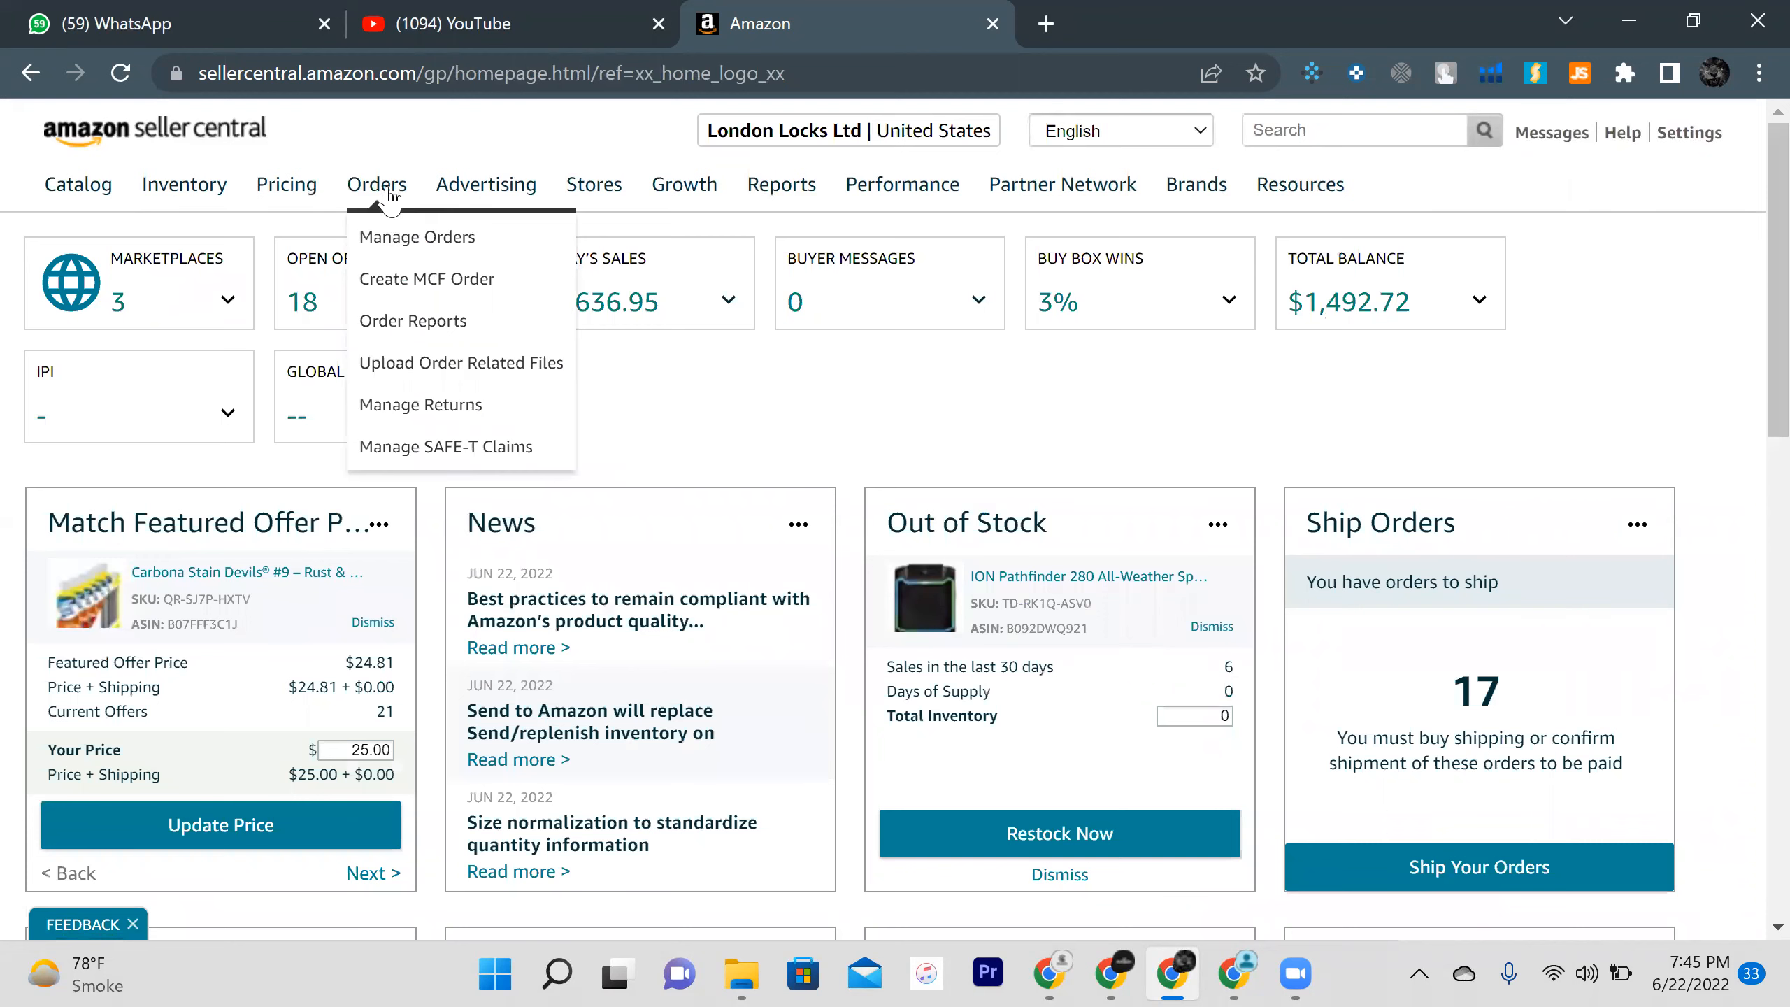
pyautogui.click(443, 244)
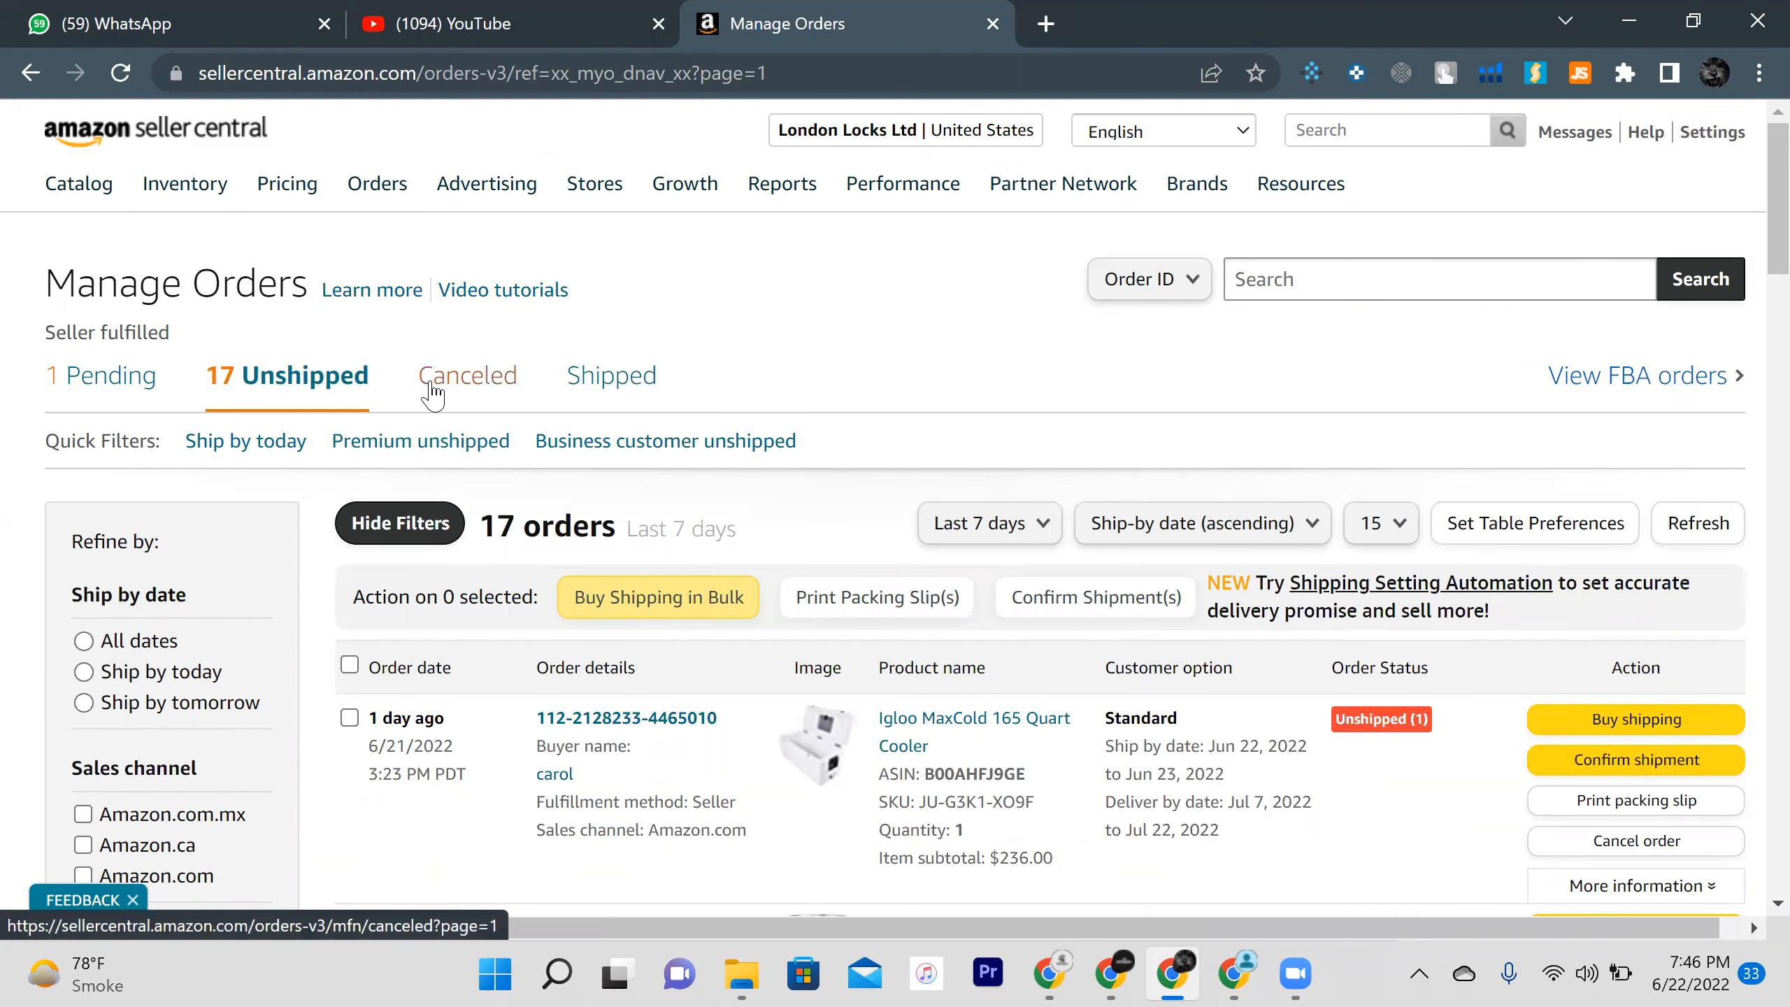
pyautogui.click(118, 379)
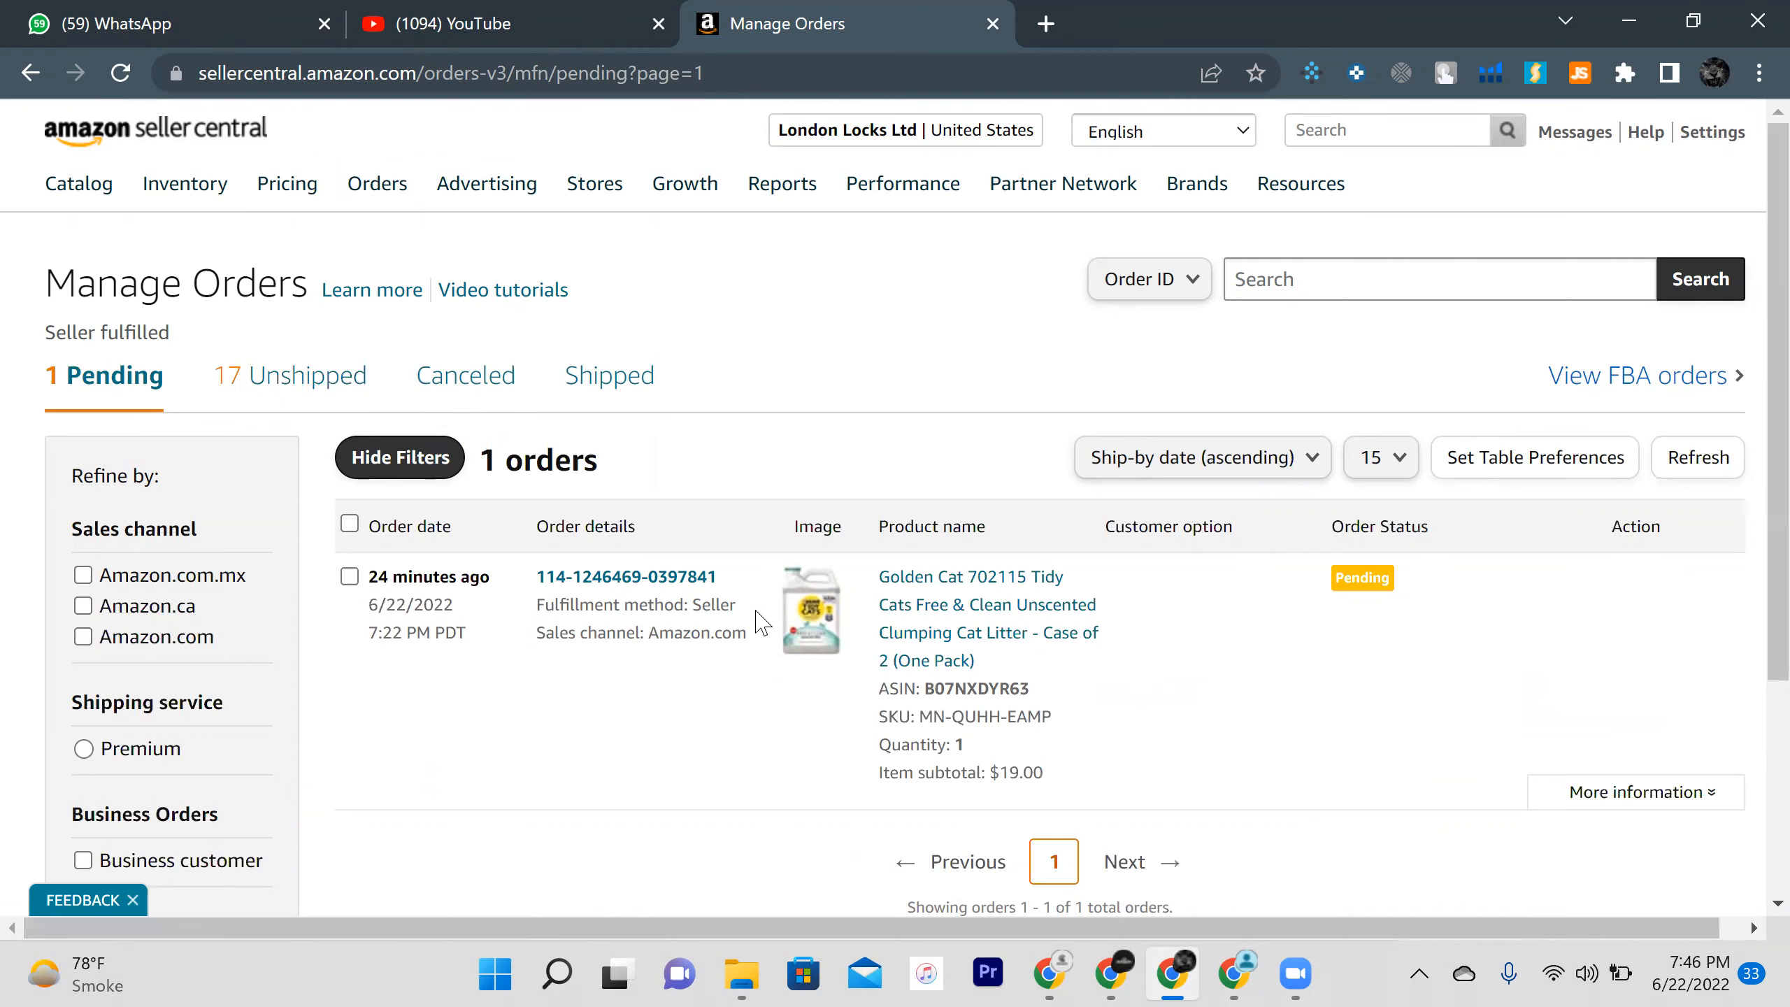
pyautogui.click(317, 395)
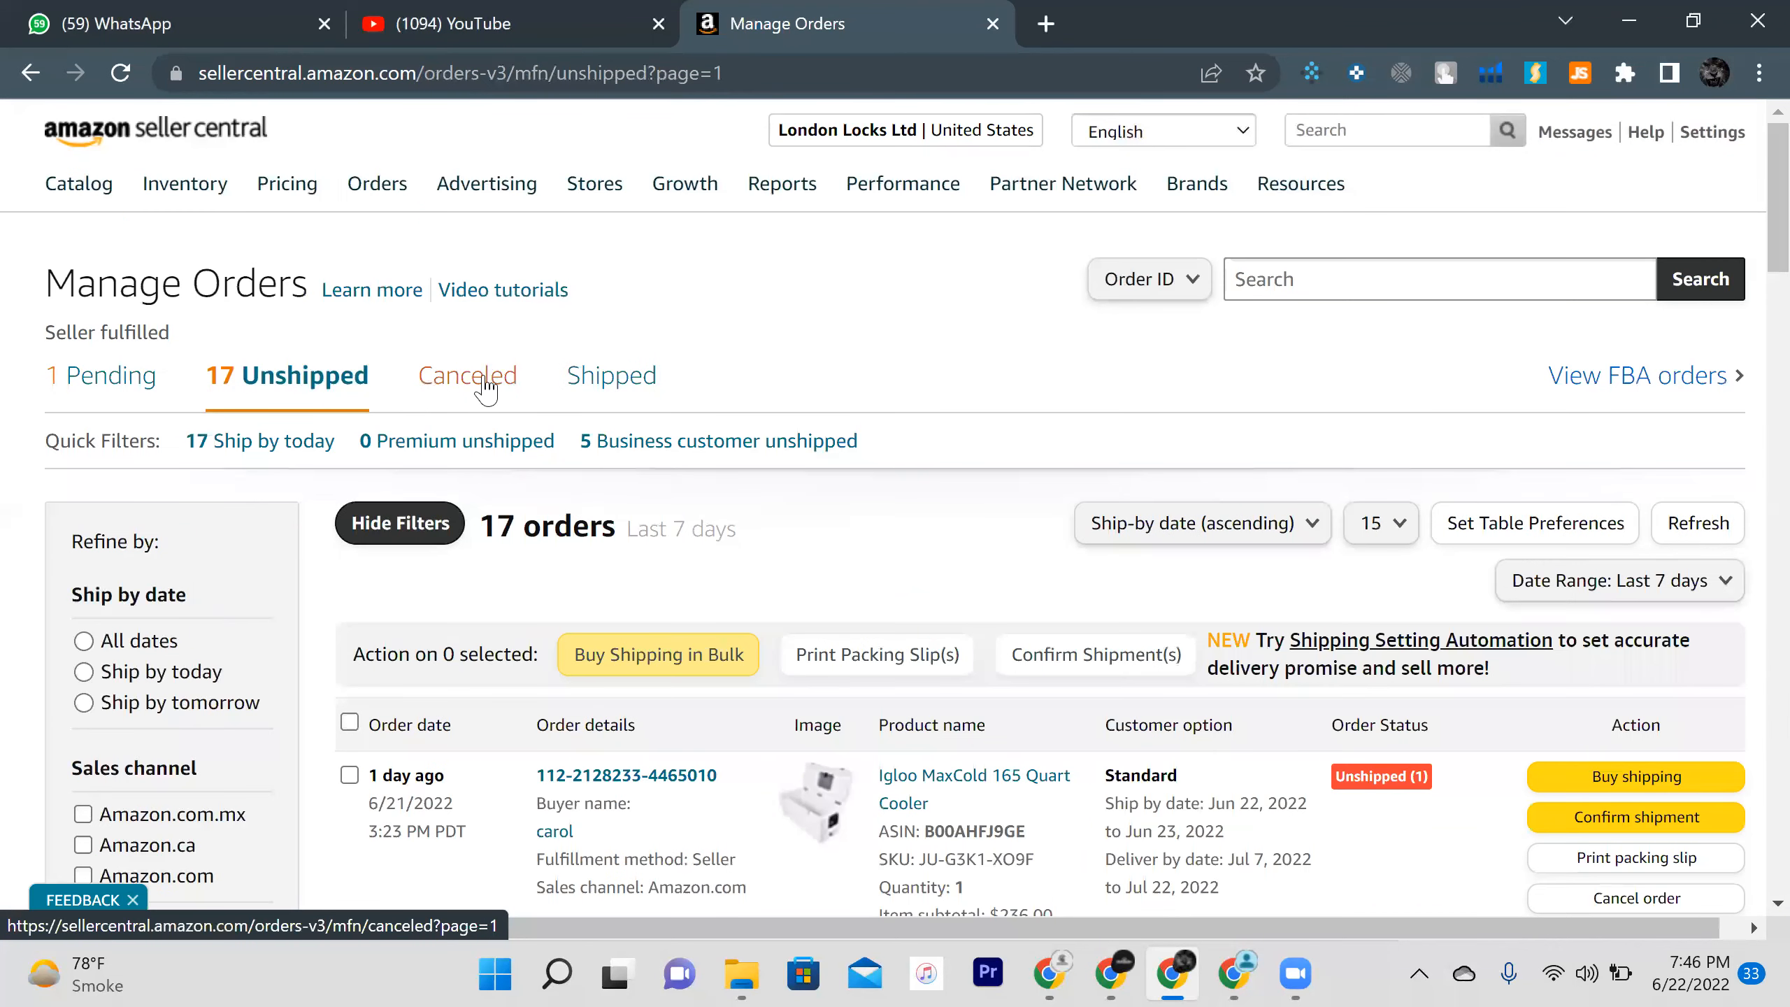
pyautogui.click(485, 390)
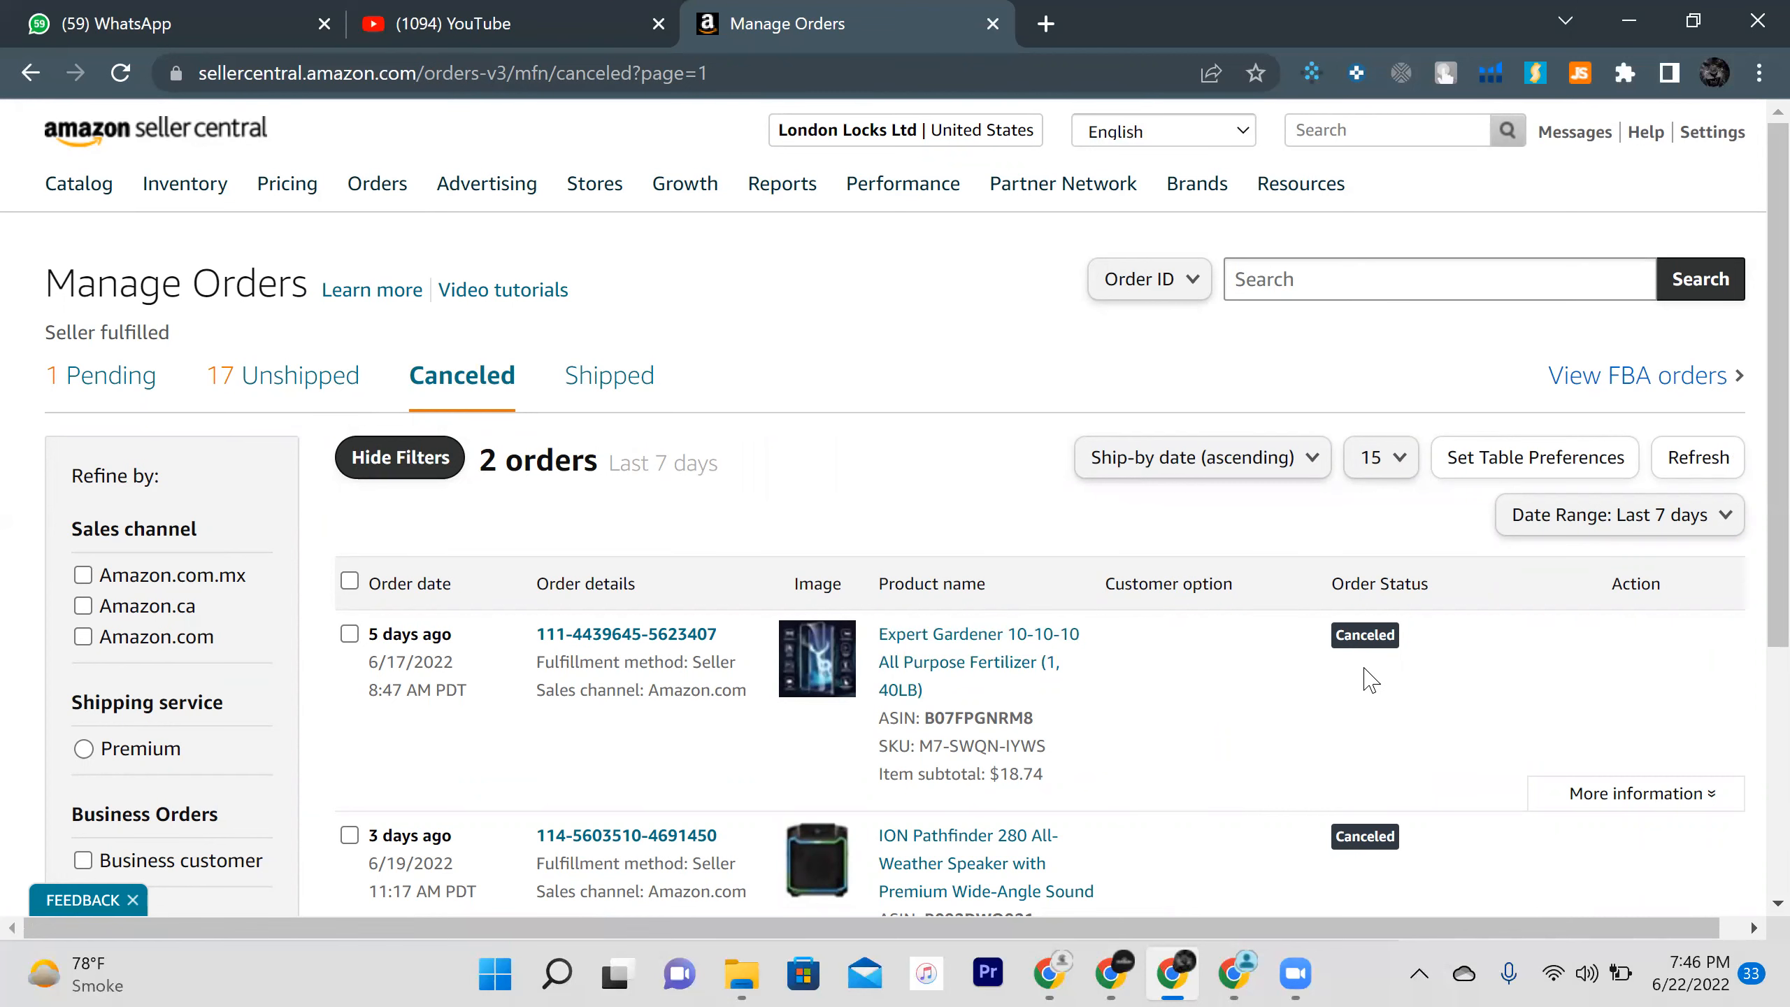
pyautogui.click(619, 381)
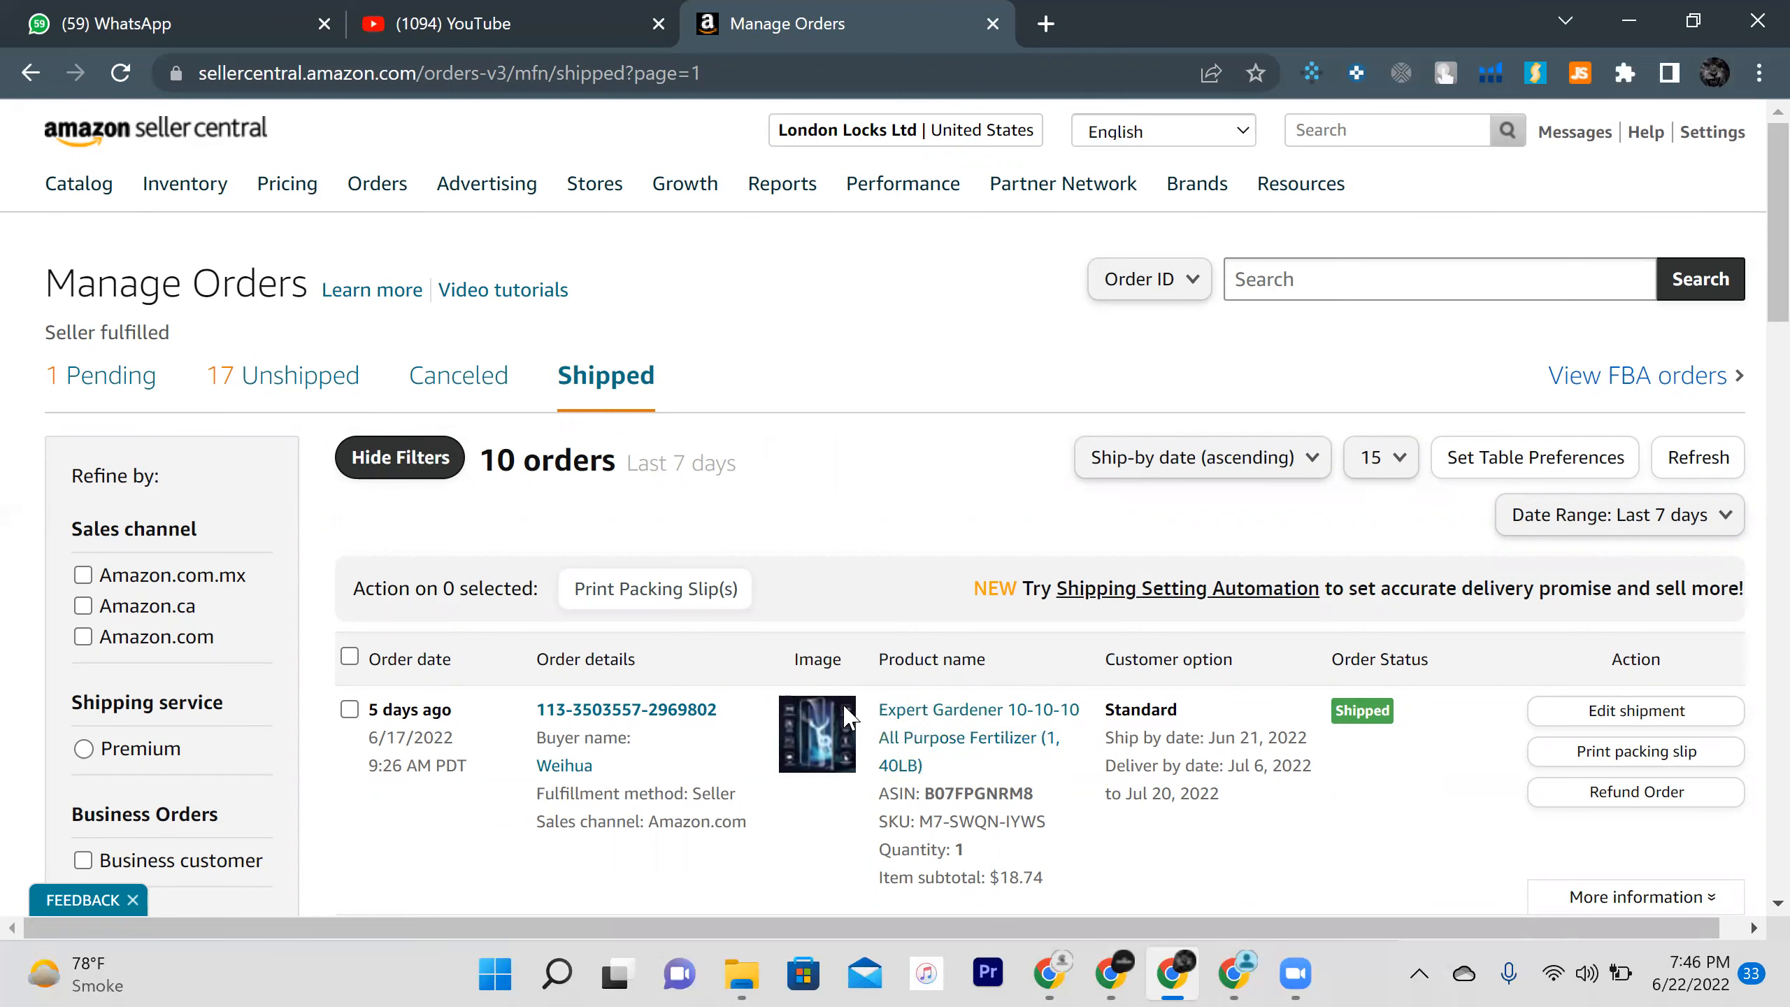
pyautogui.click(265, 379)
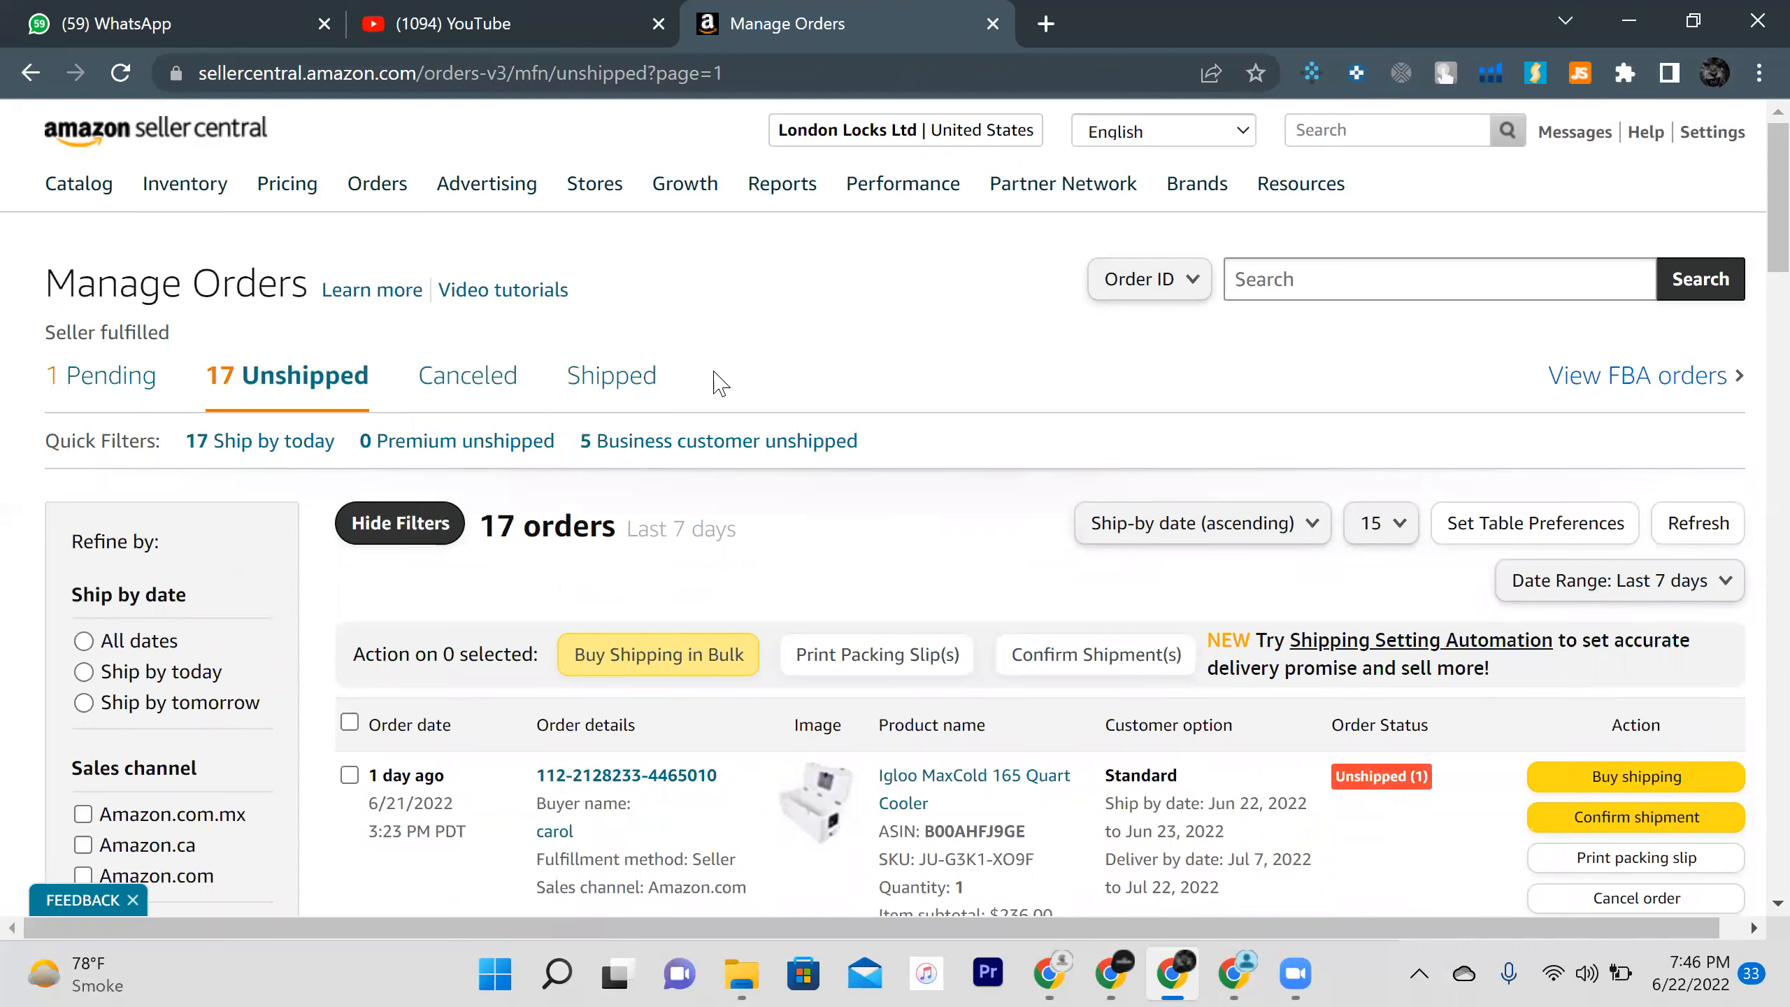
# Open the shipment confirmation for the Igloo MaxCold 165 Quart Cooler order and review its details down to the shipping form
pyautogui.click(1667, 815)
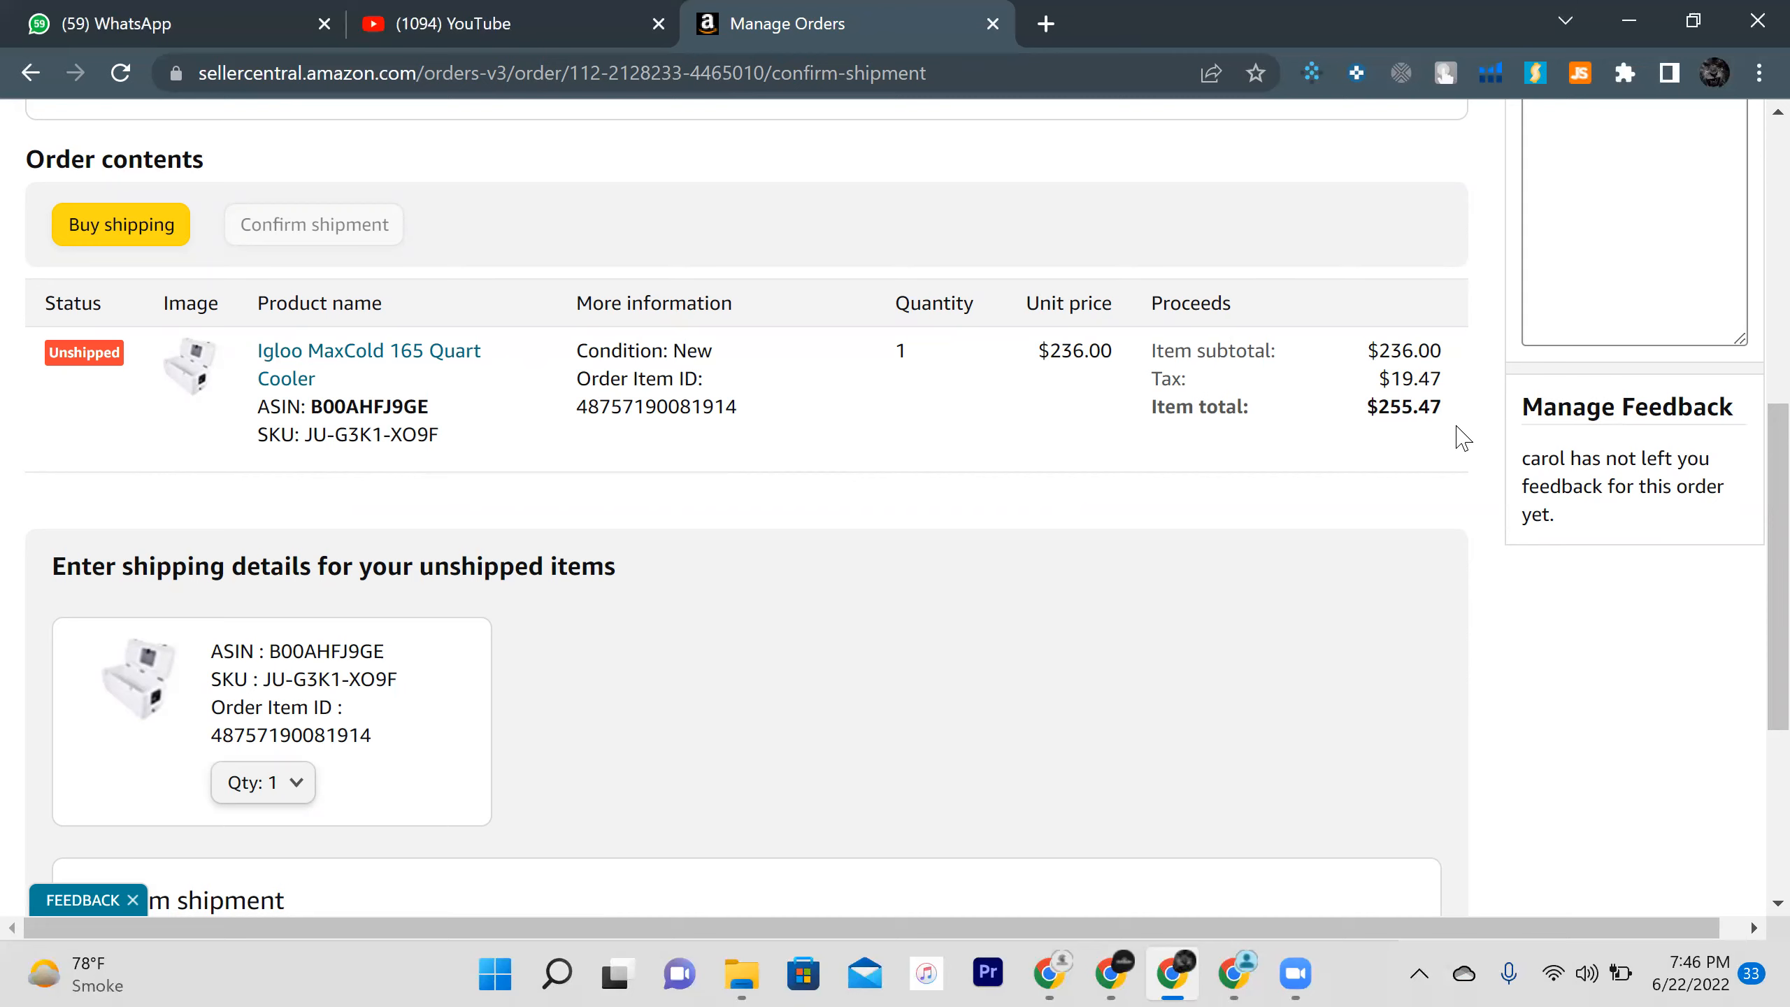
pyautogui.scroll(3, 1752, 466)
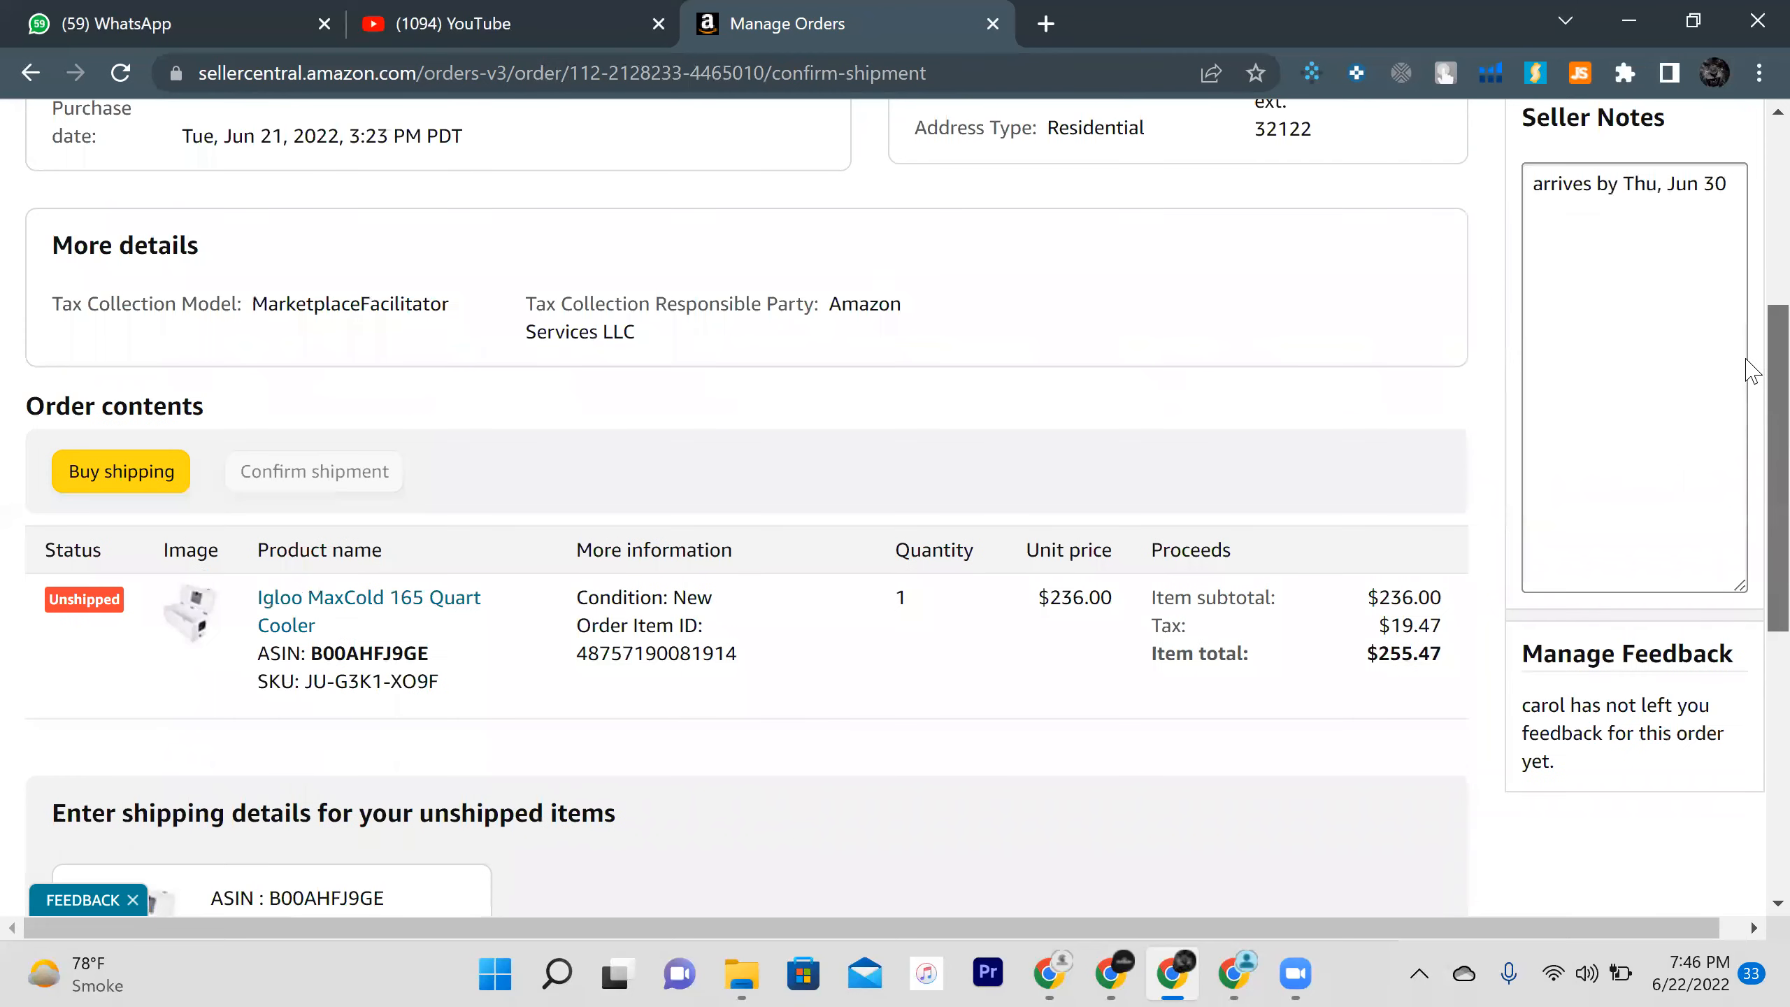
pyautogui.scroll(4, 1740, 346)
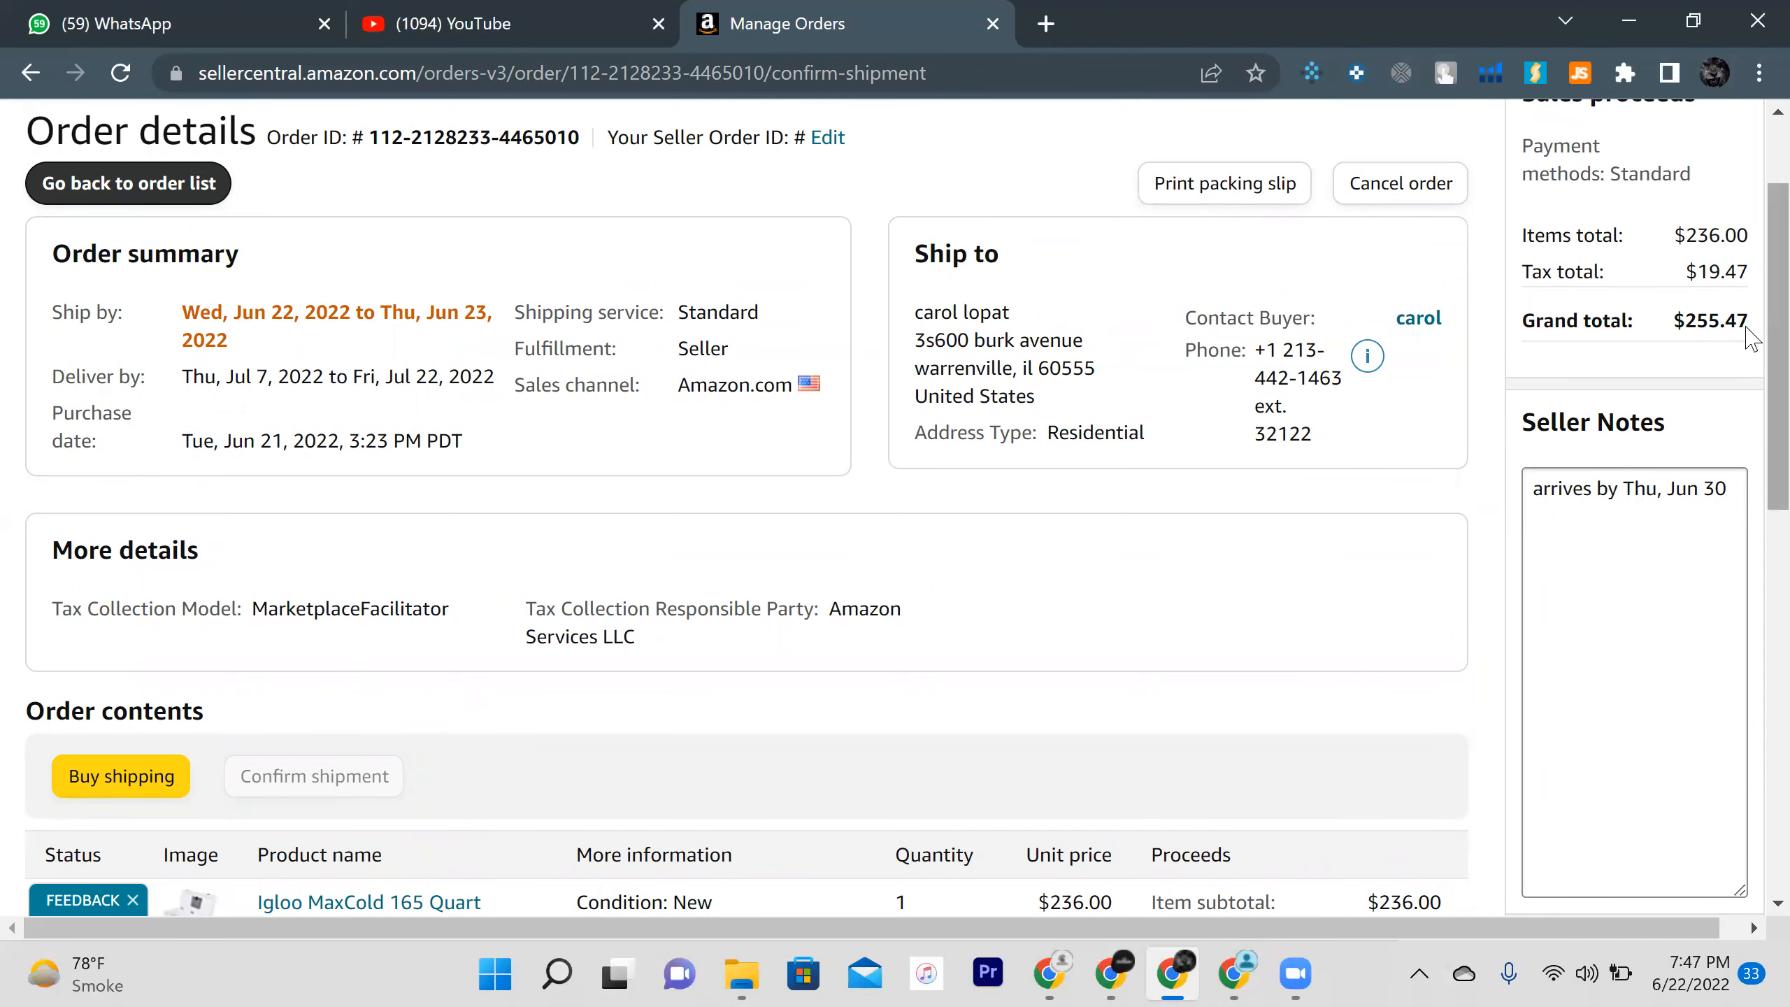
pyautogui.scroll(-1, 1752, 370)
pyautogui.scroll(-3, 1752, 395)
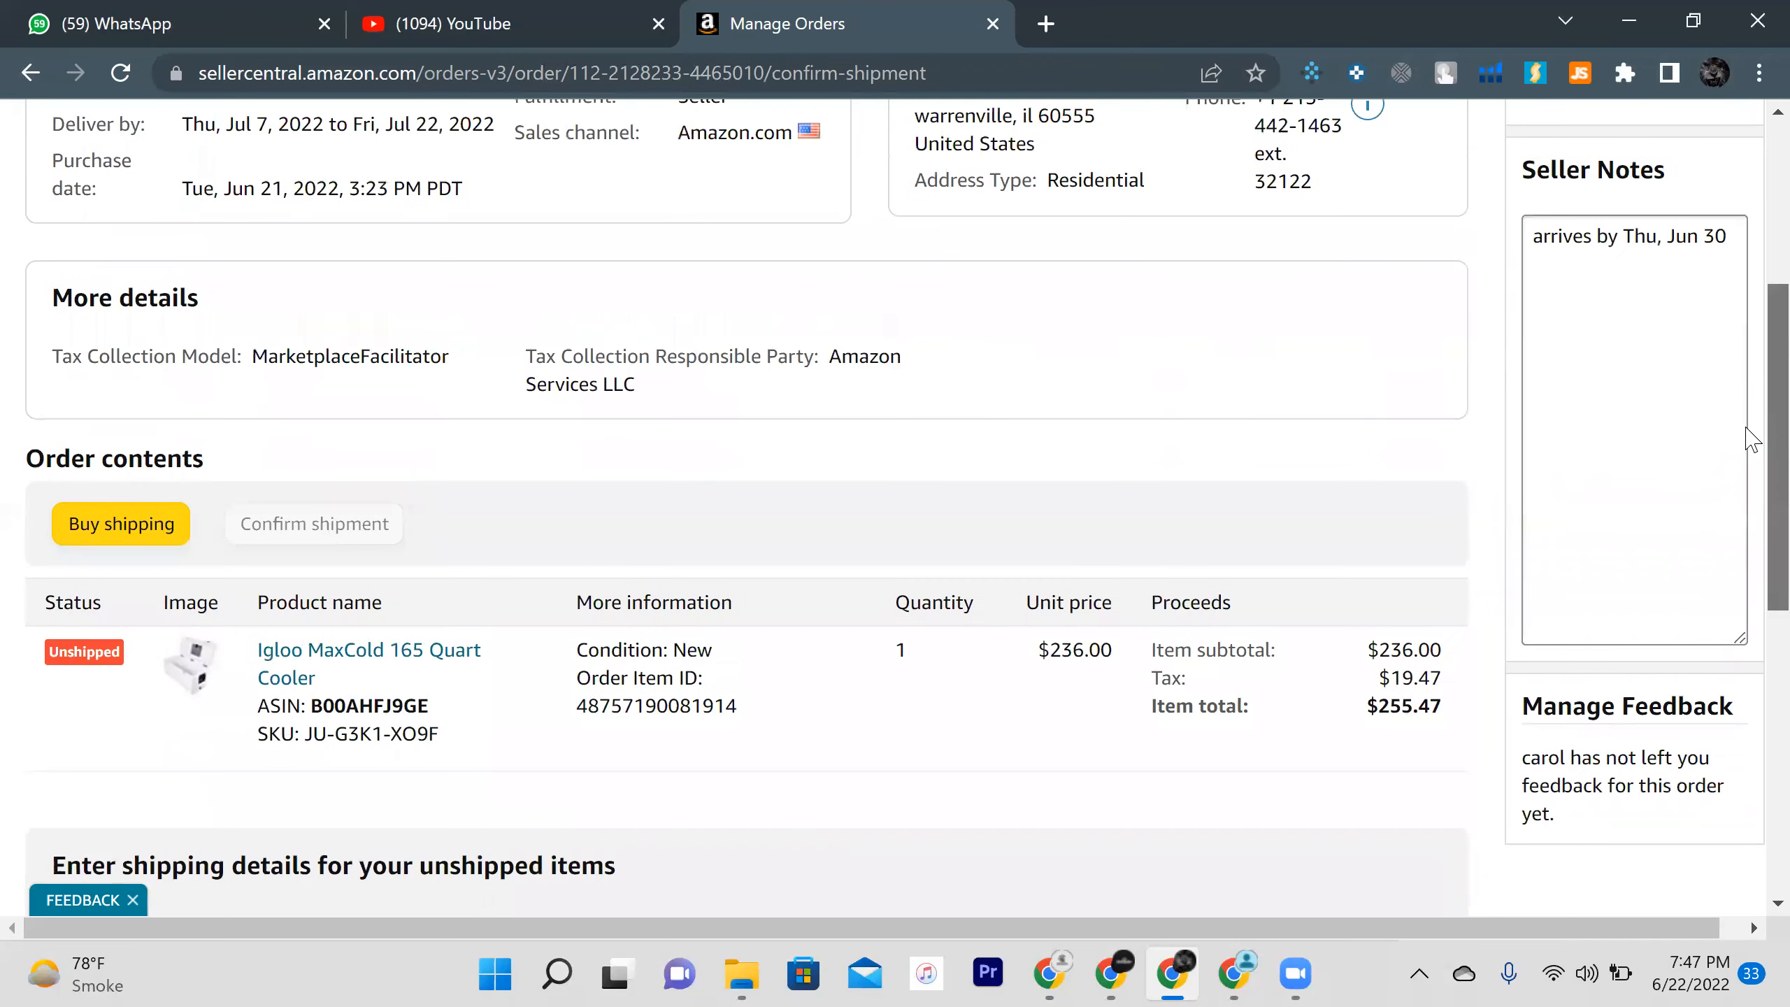
pyautogui.scroll(-9, 1750, 440)
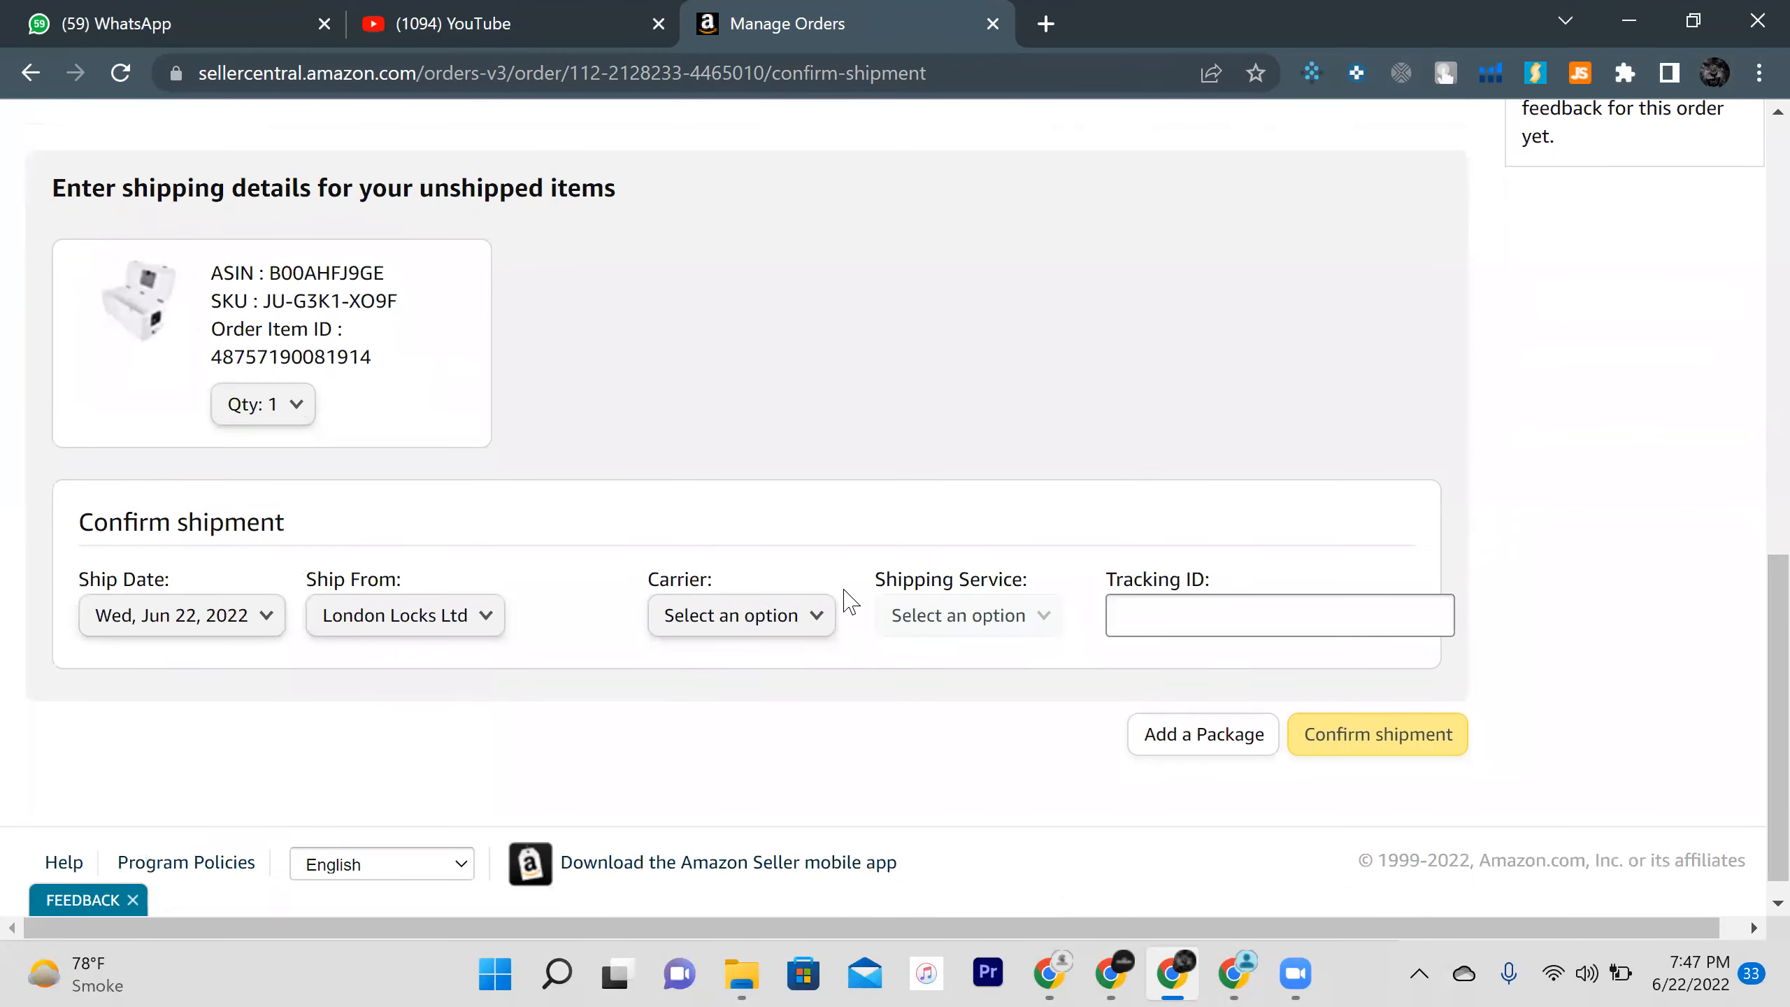
# Set the carrier to FedEx and the shipping service to FedEx 2Day, and try to confirm the shipment with the tracking ID blank
pyautogui.click(798, 630)
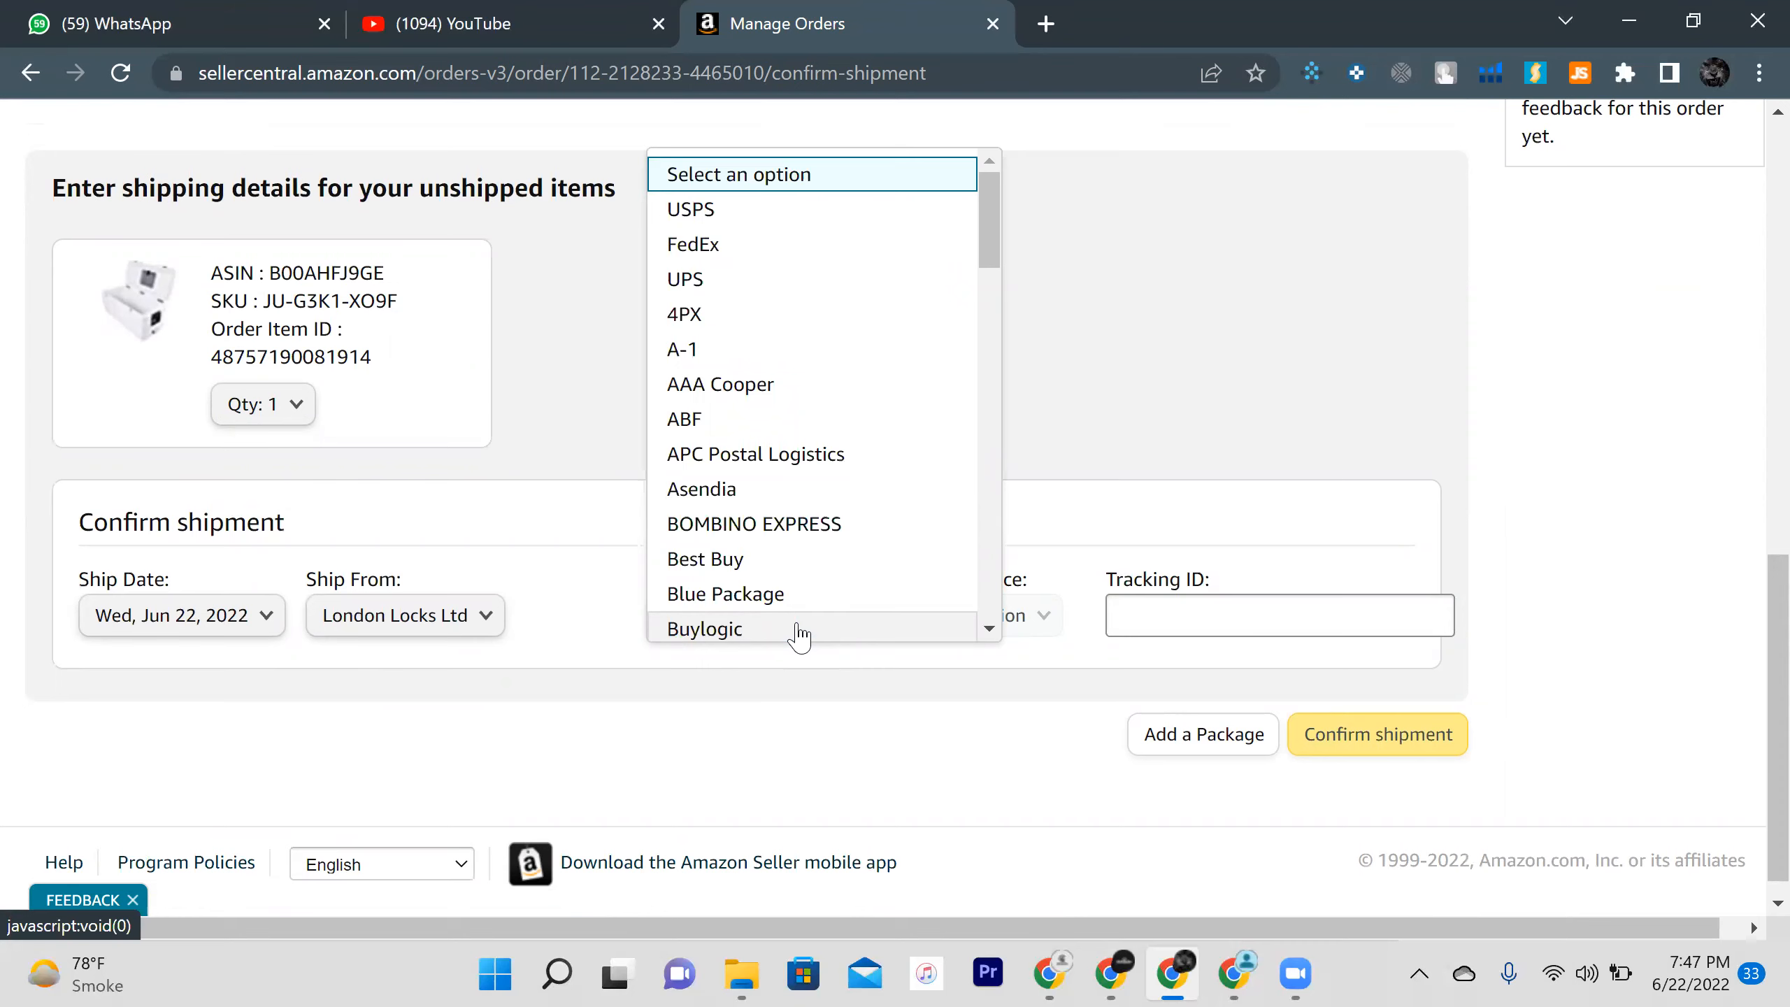
pyautogui.click(812, 248)
pyautogui.click(971, 615)
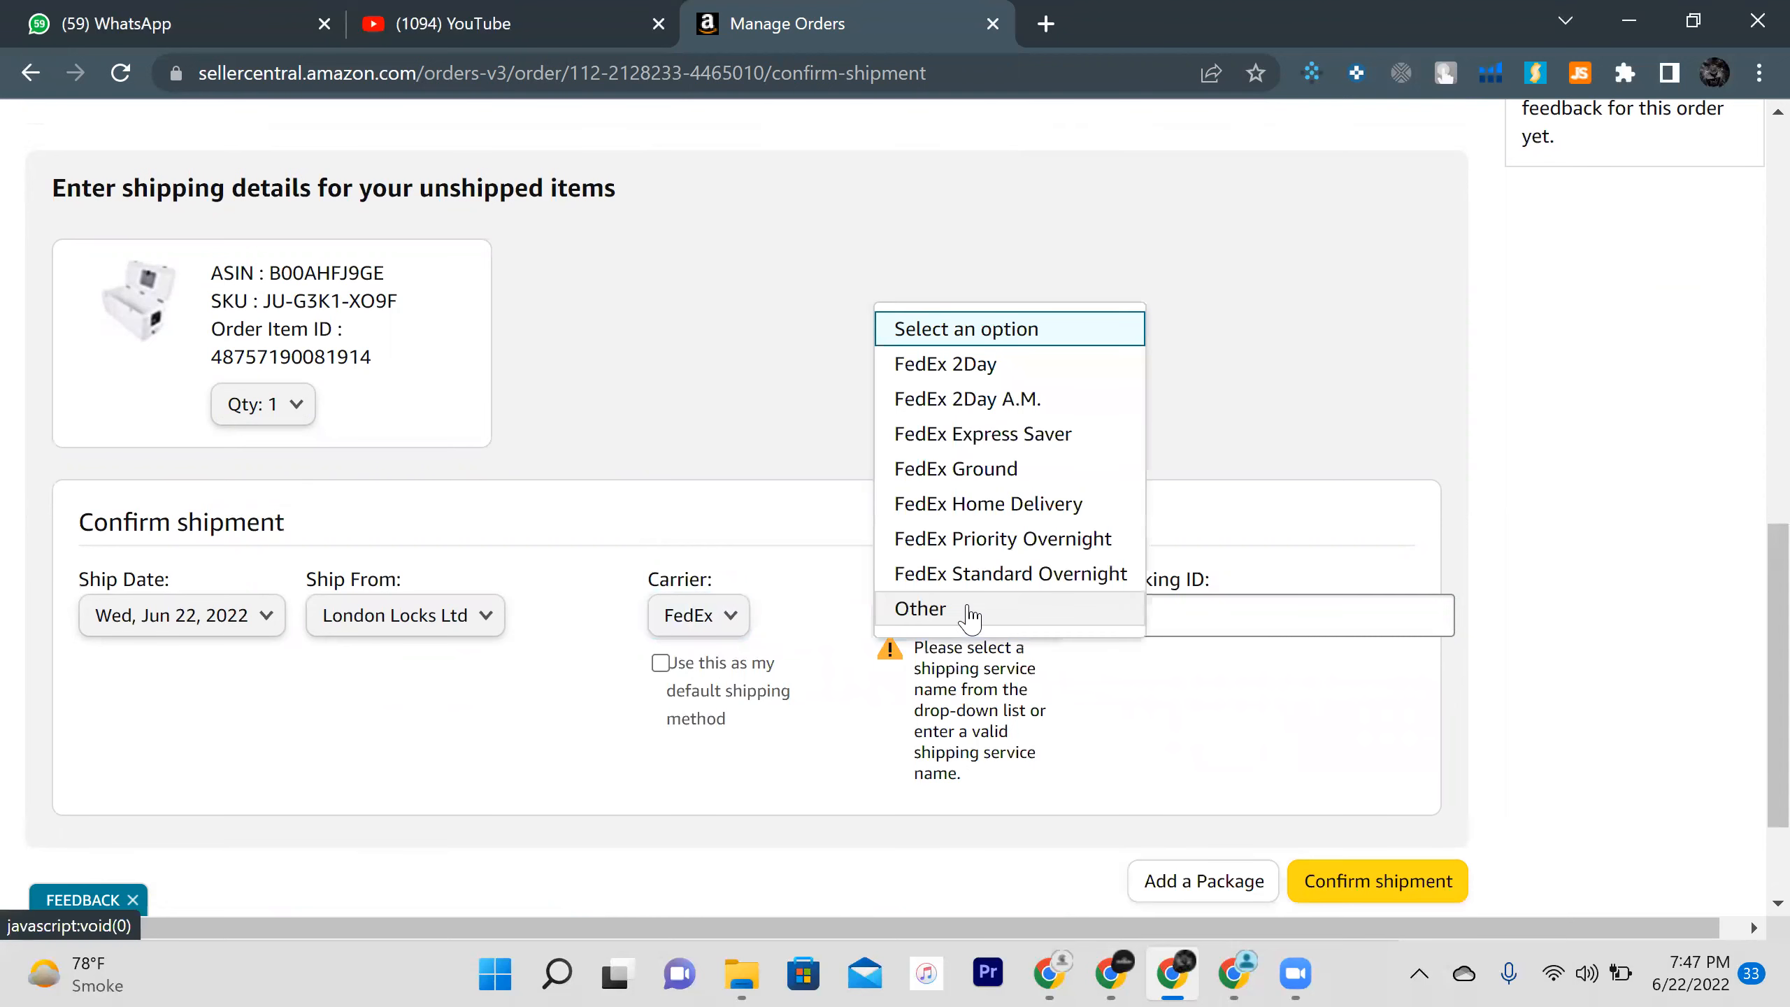
pyautogui.click(976, 373)
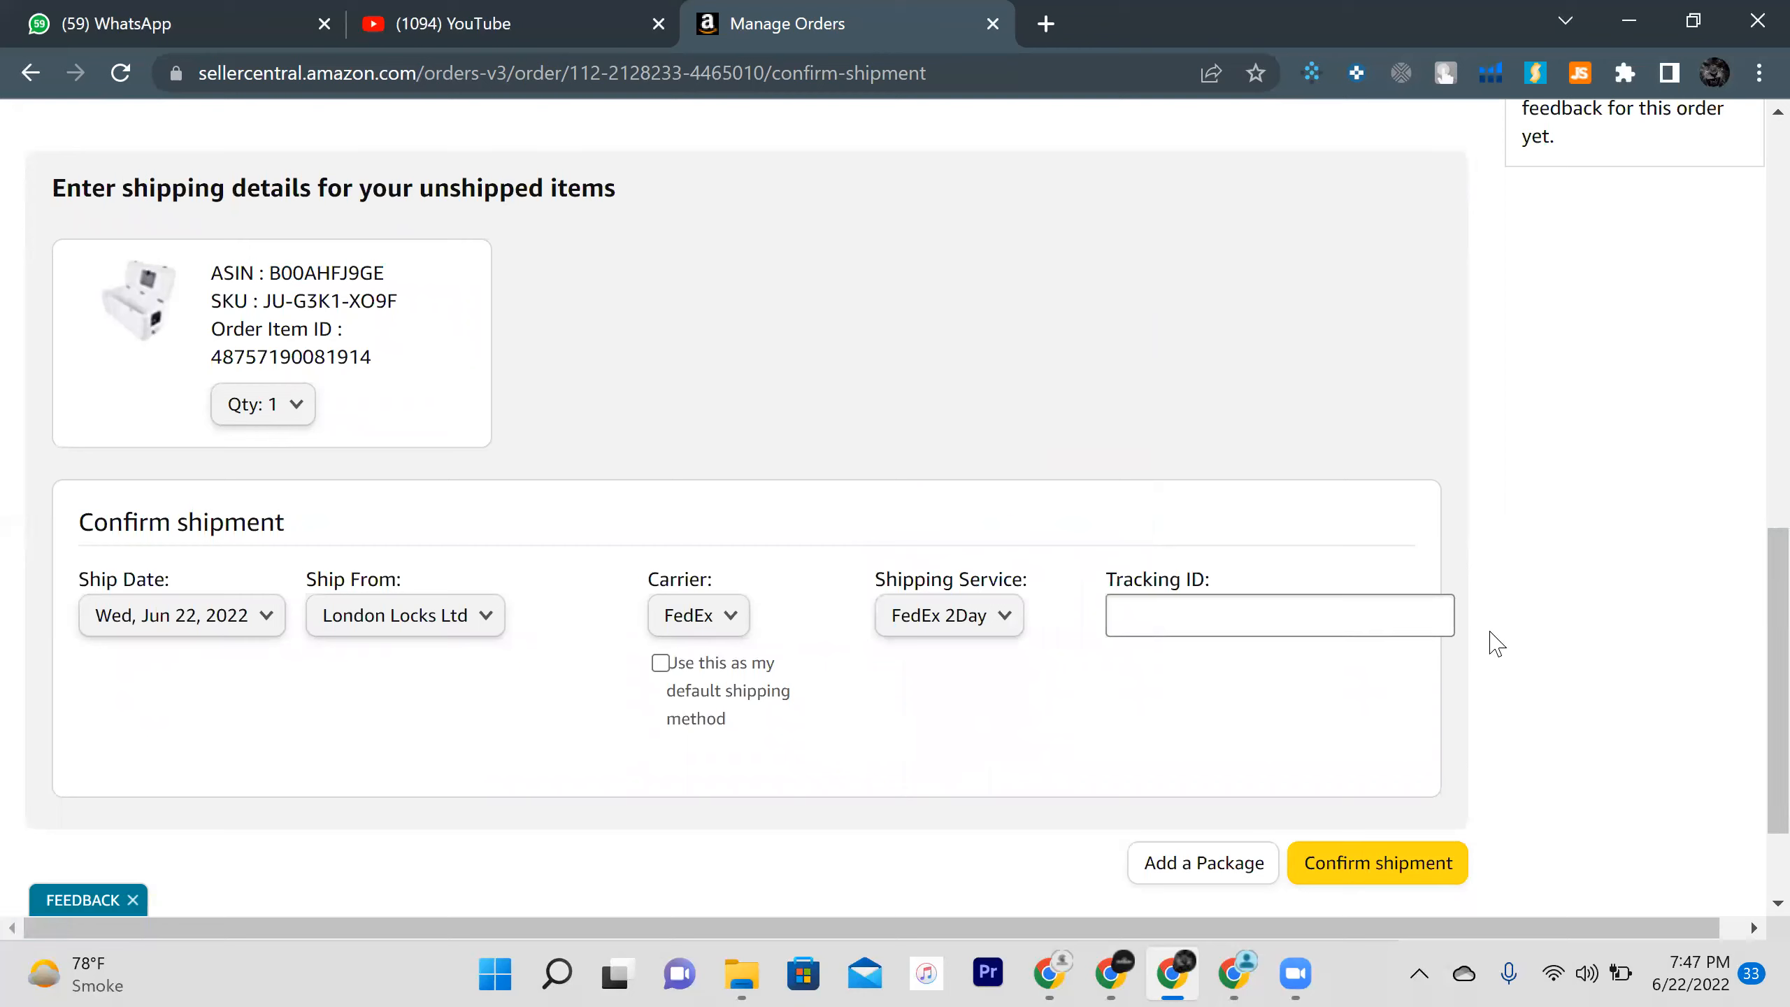
pyautogui.click(1409, 893)
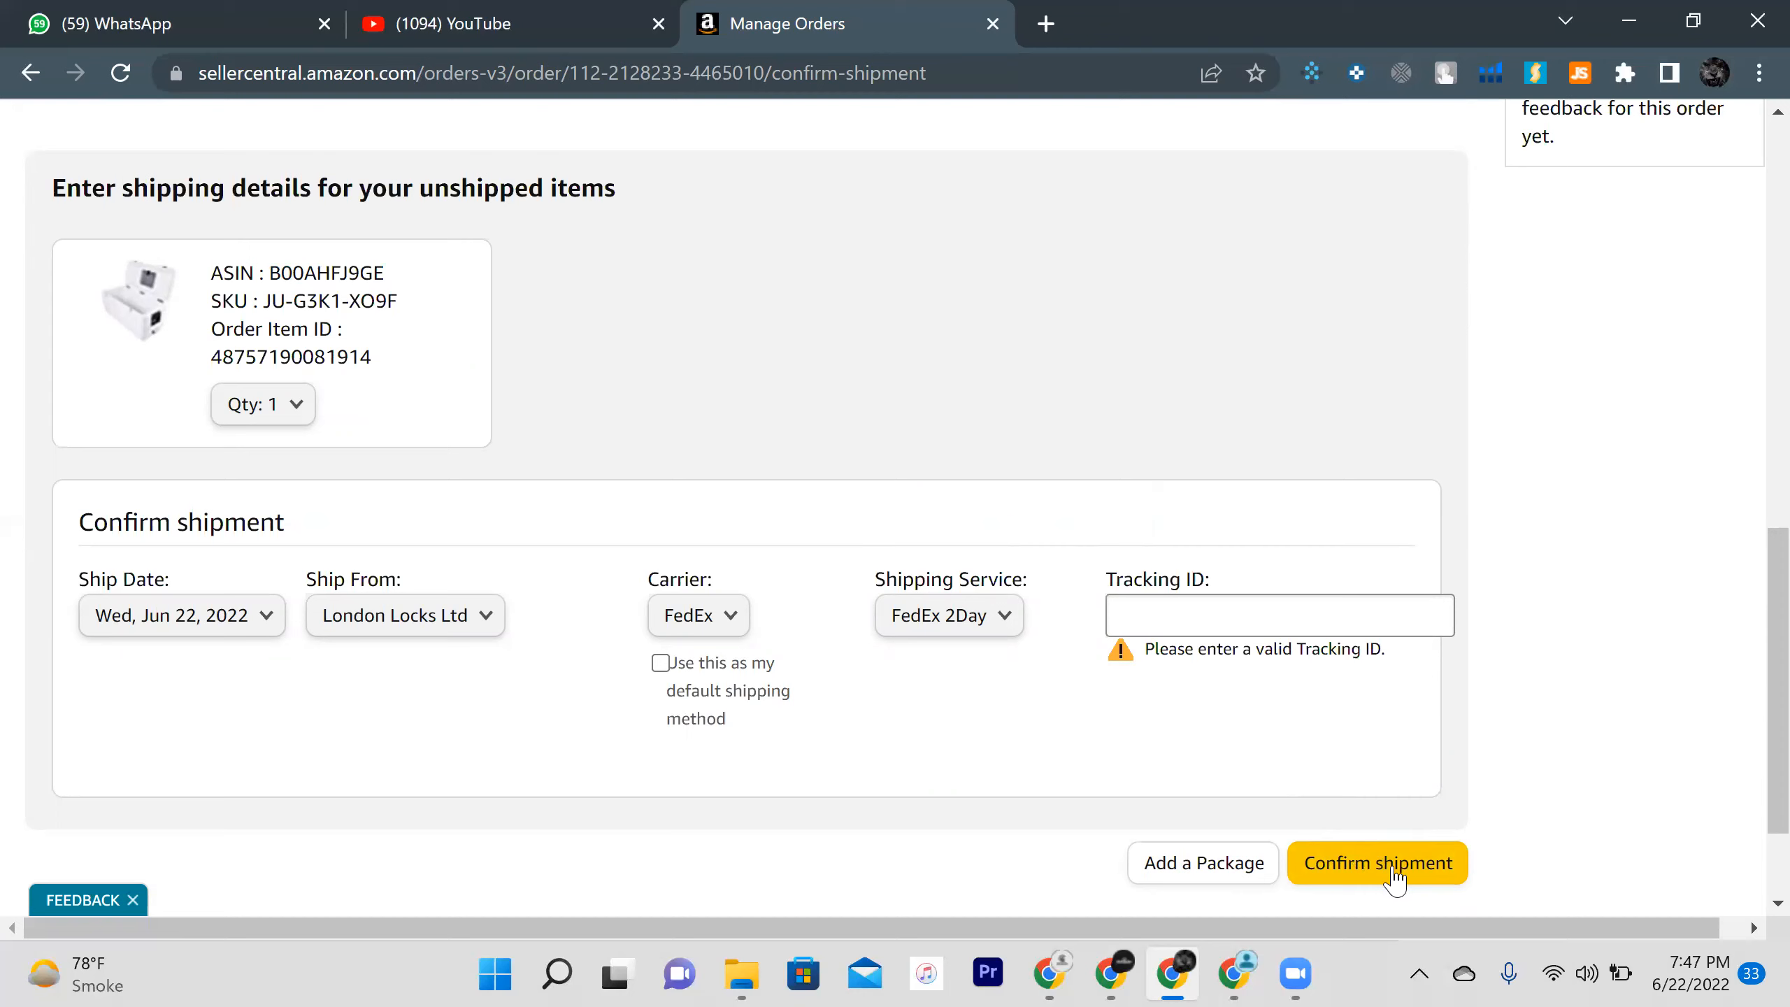
pyautogui.click(1197, 631)
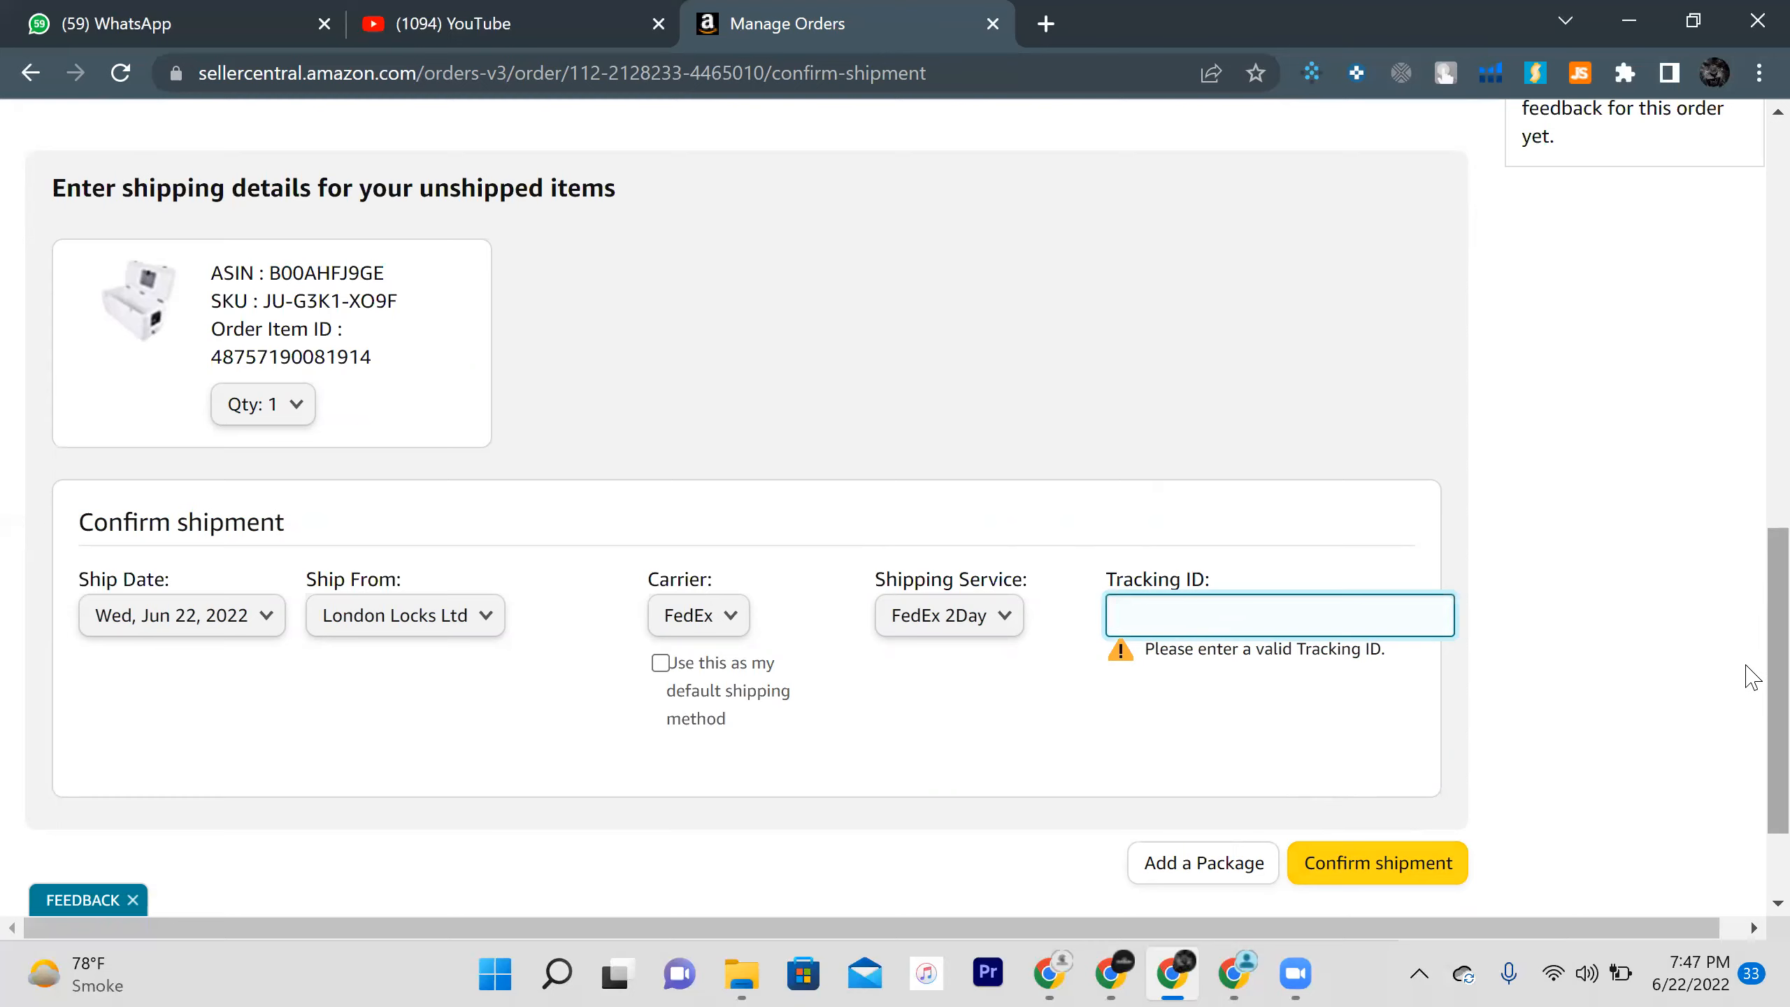
# Review the cooler order's seller notes, contents and shipment form again, and go back to the unshipped orders list
pyautogui.scroll(3, 1754, 659)
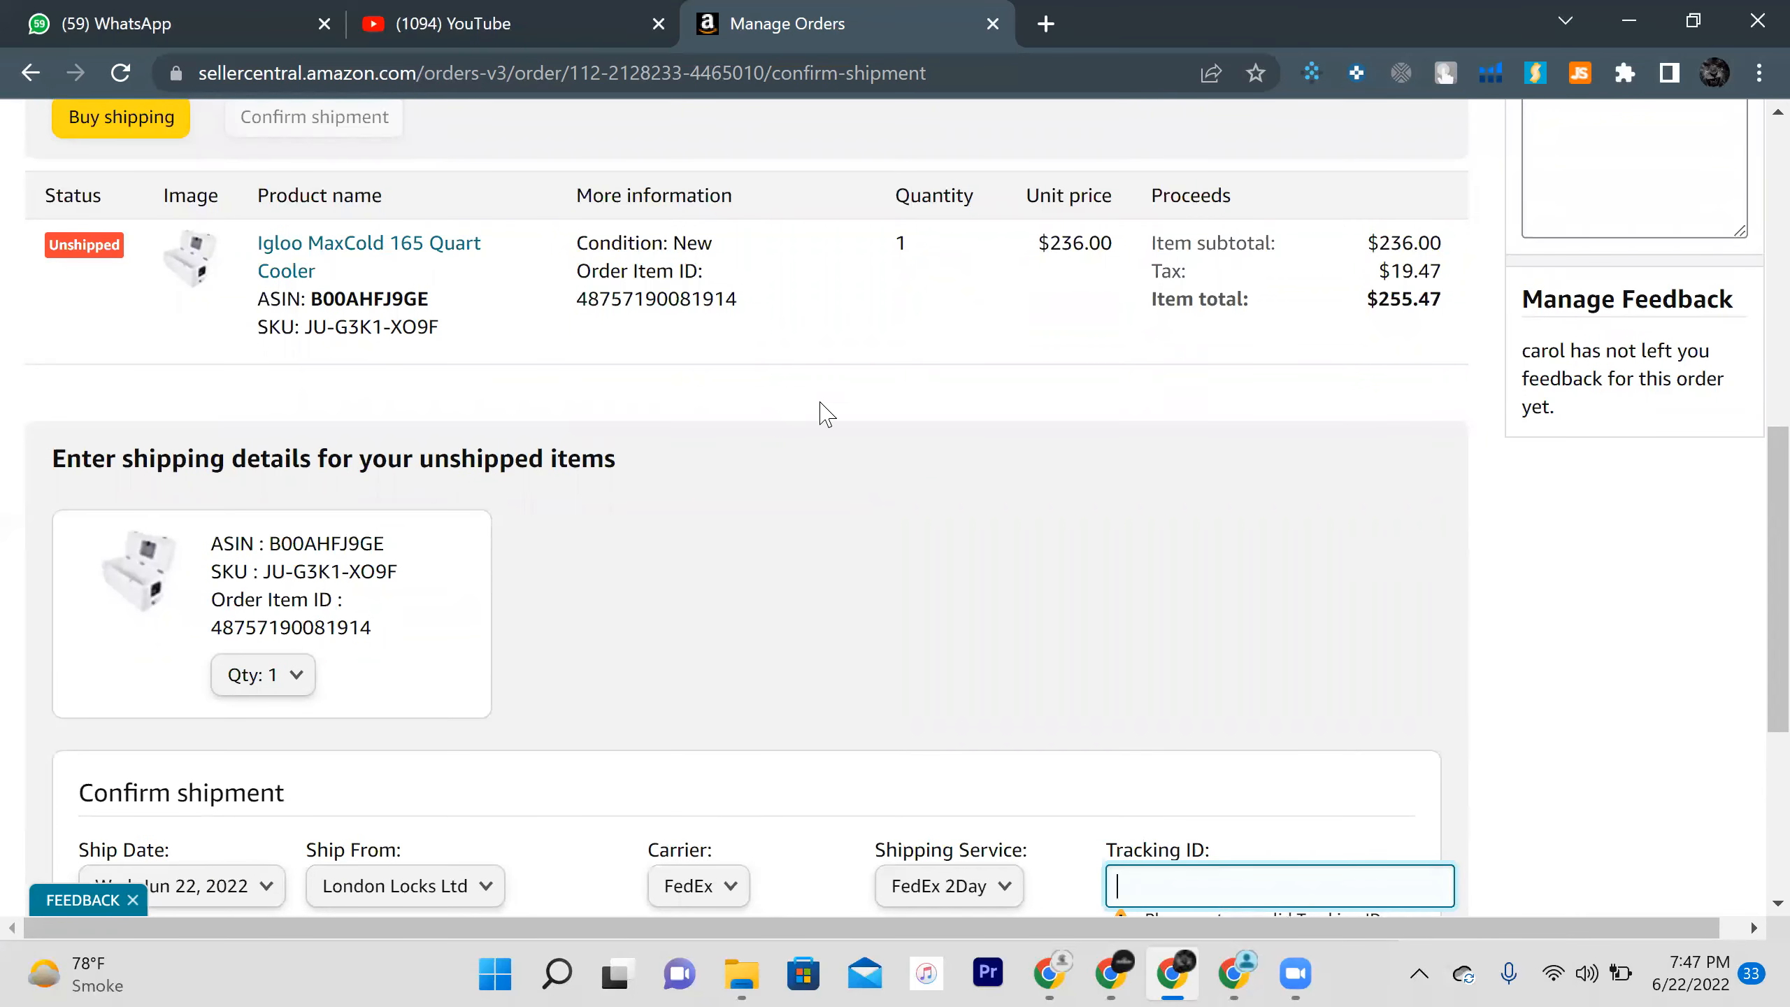
pyautogui.scroll(6, 1746, 599)
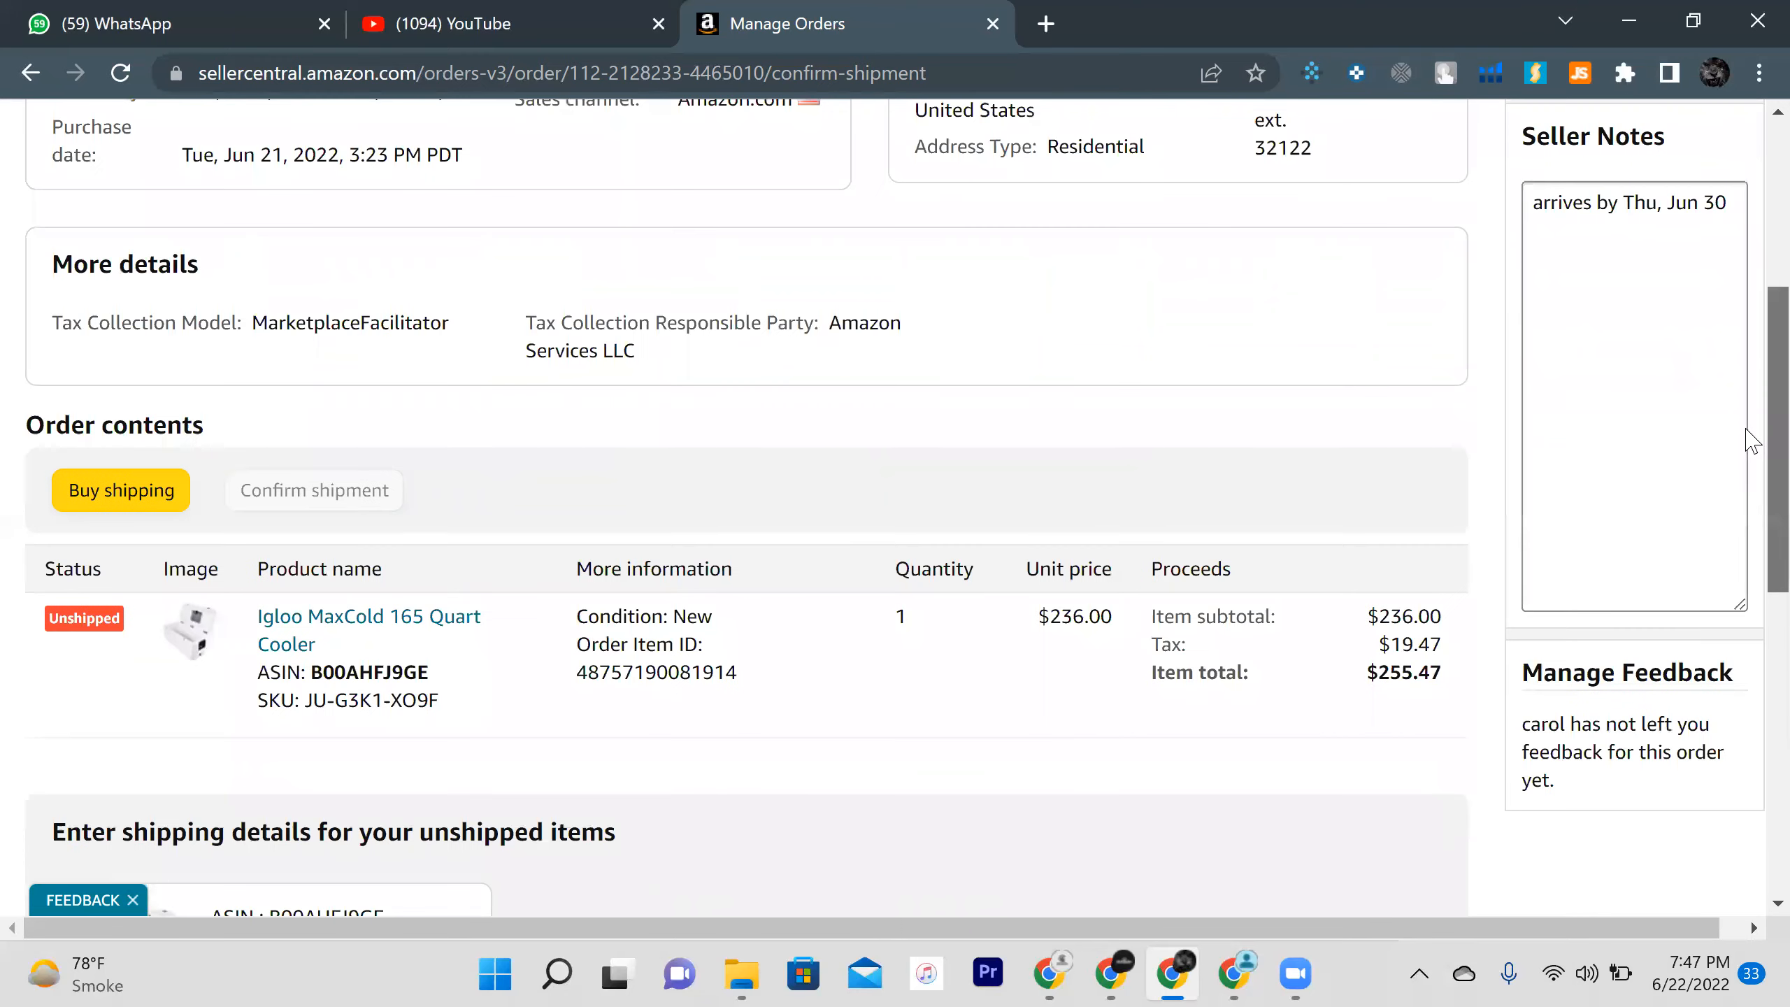
pyautogui.moveTo(1746, 338); pyautogui.dragTo(1746, 763)
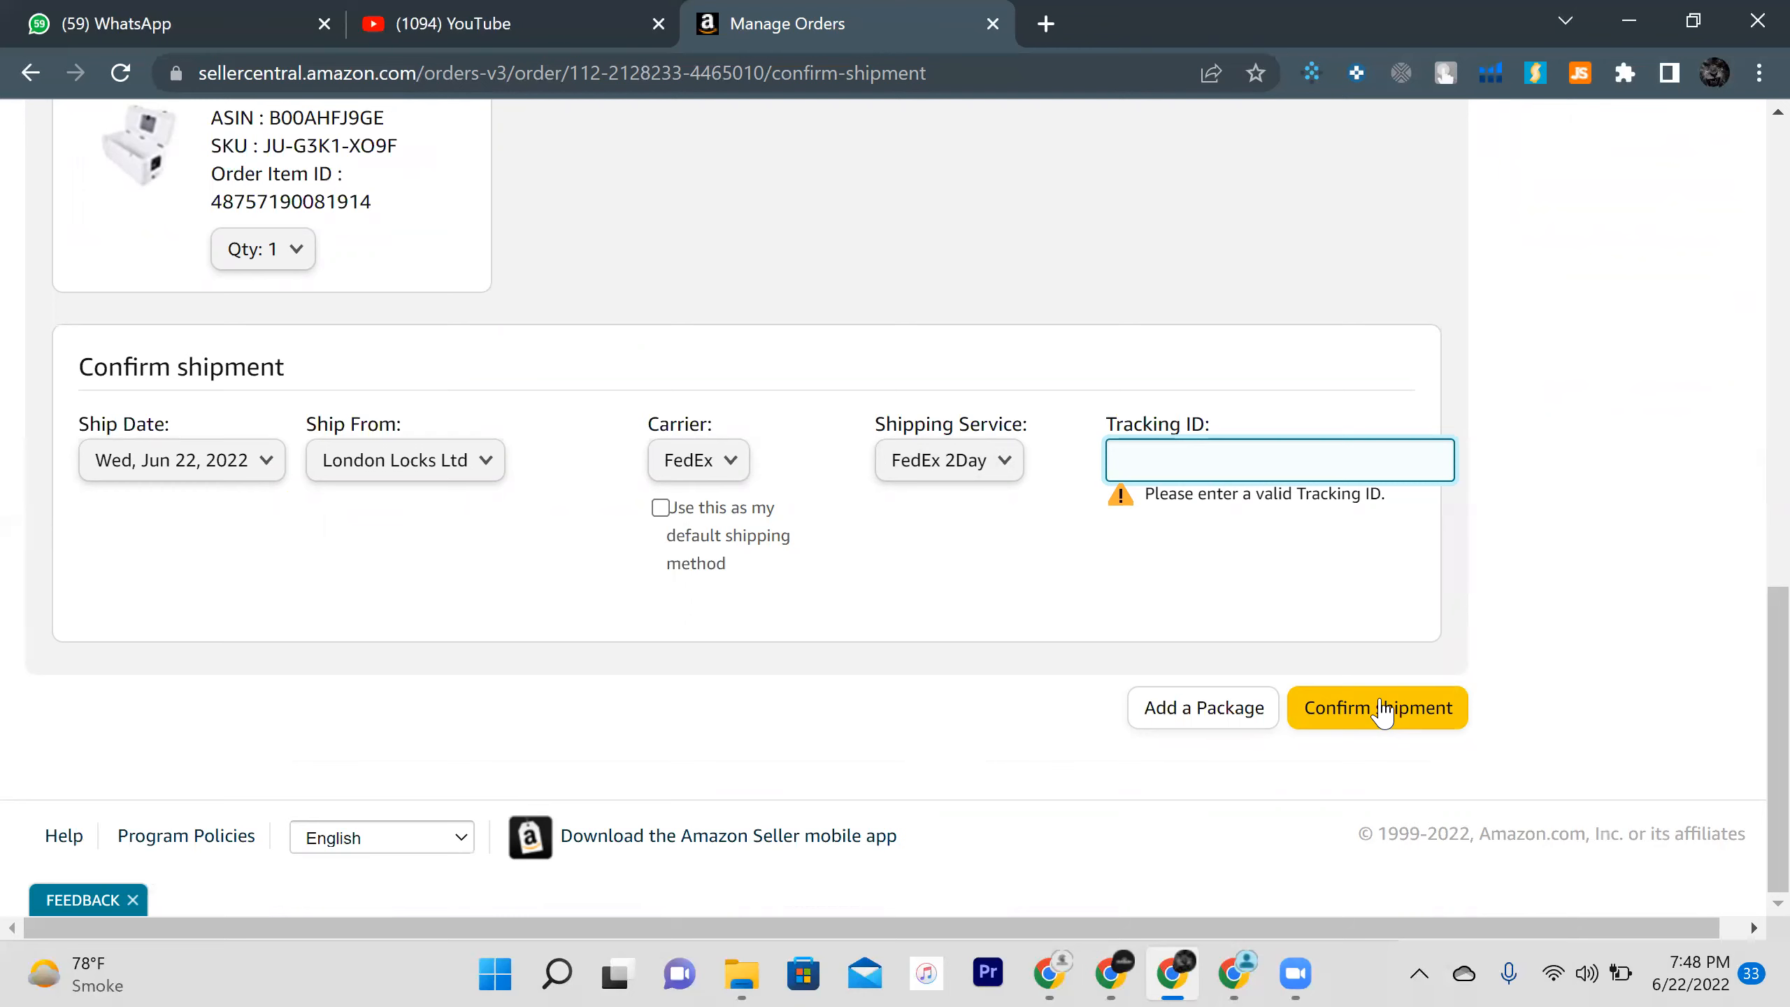
pyautogui.moveTo(1777, 703); pyautogui.dragTo(1777, 186)
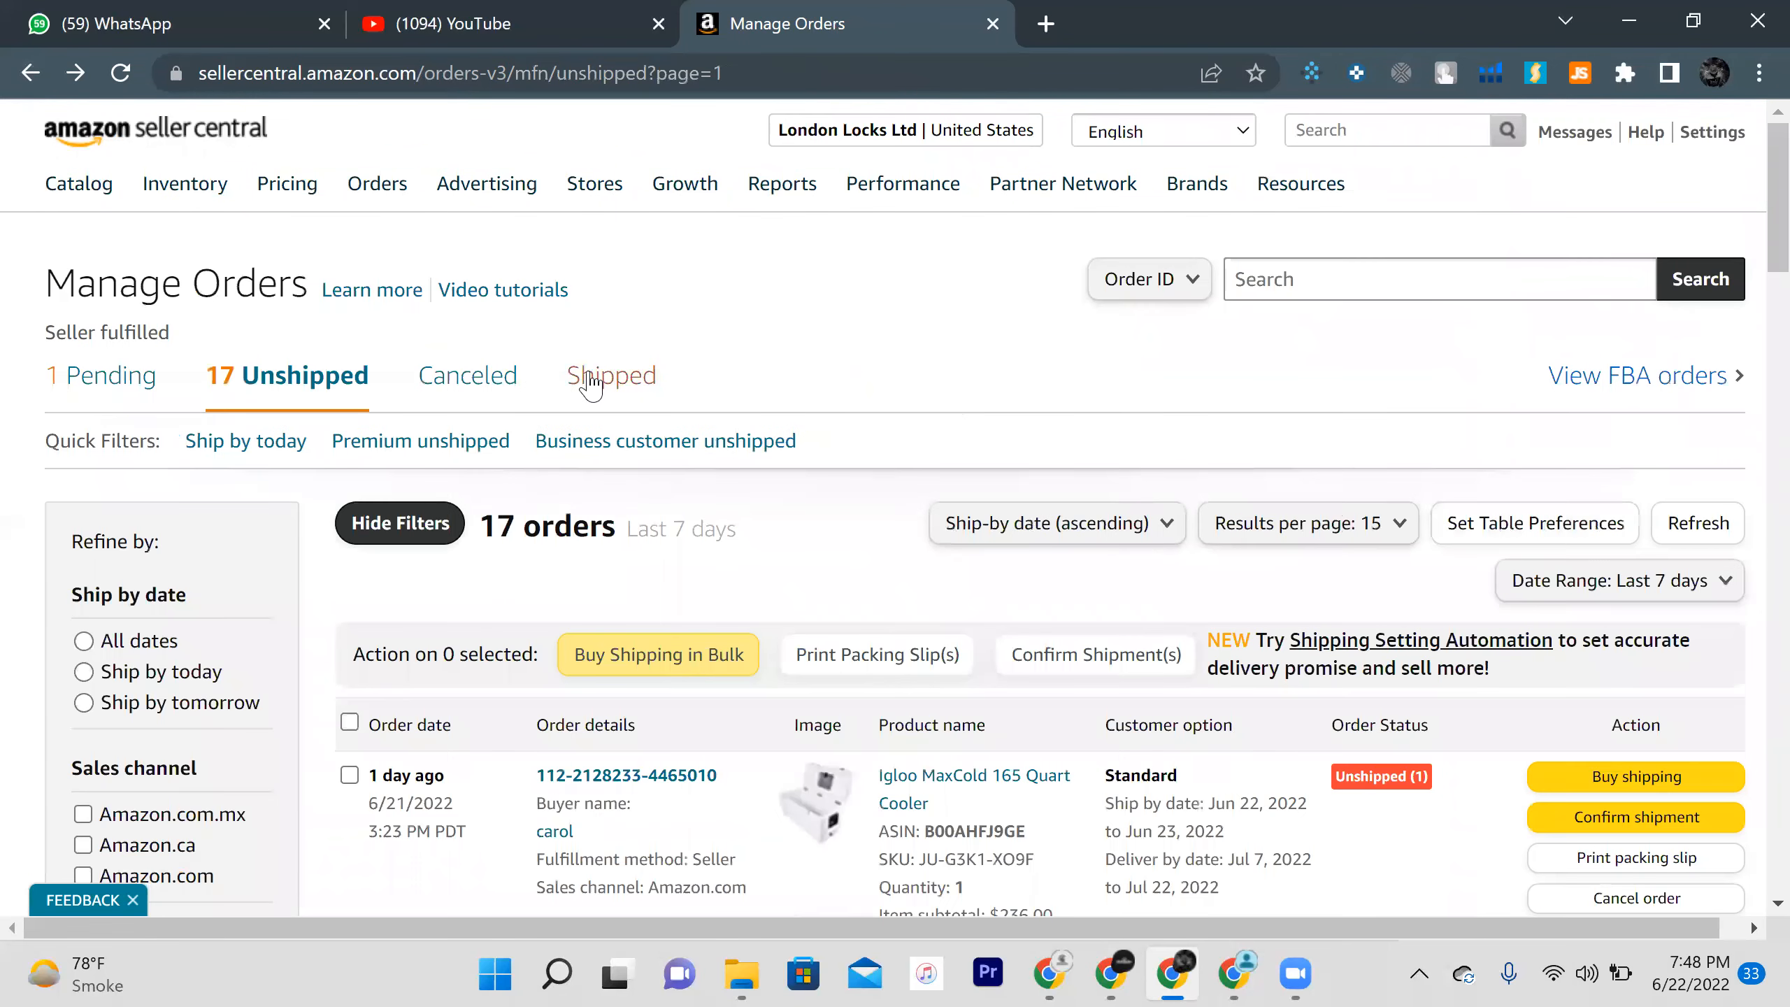
# Look through the full list of shipped orders, and return to the Seller Central homepage
pyautogui.click(588, 380)
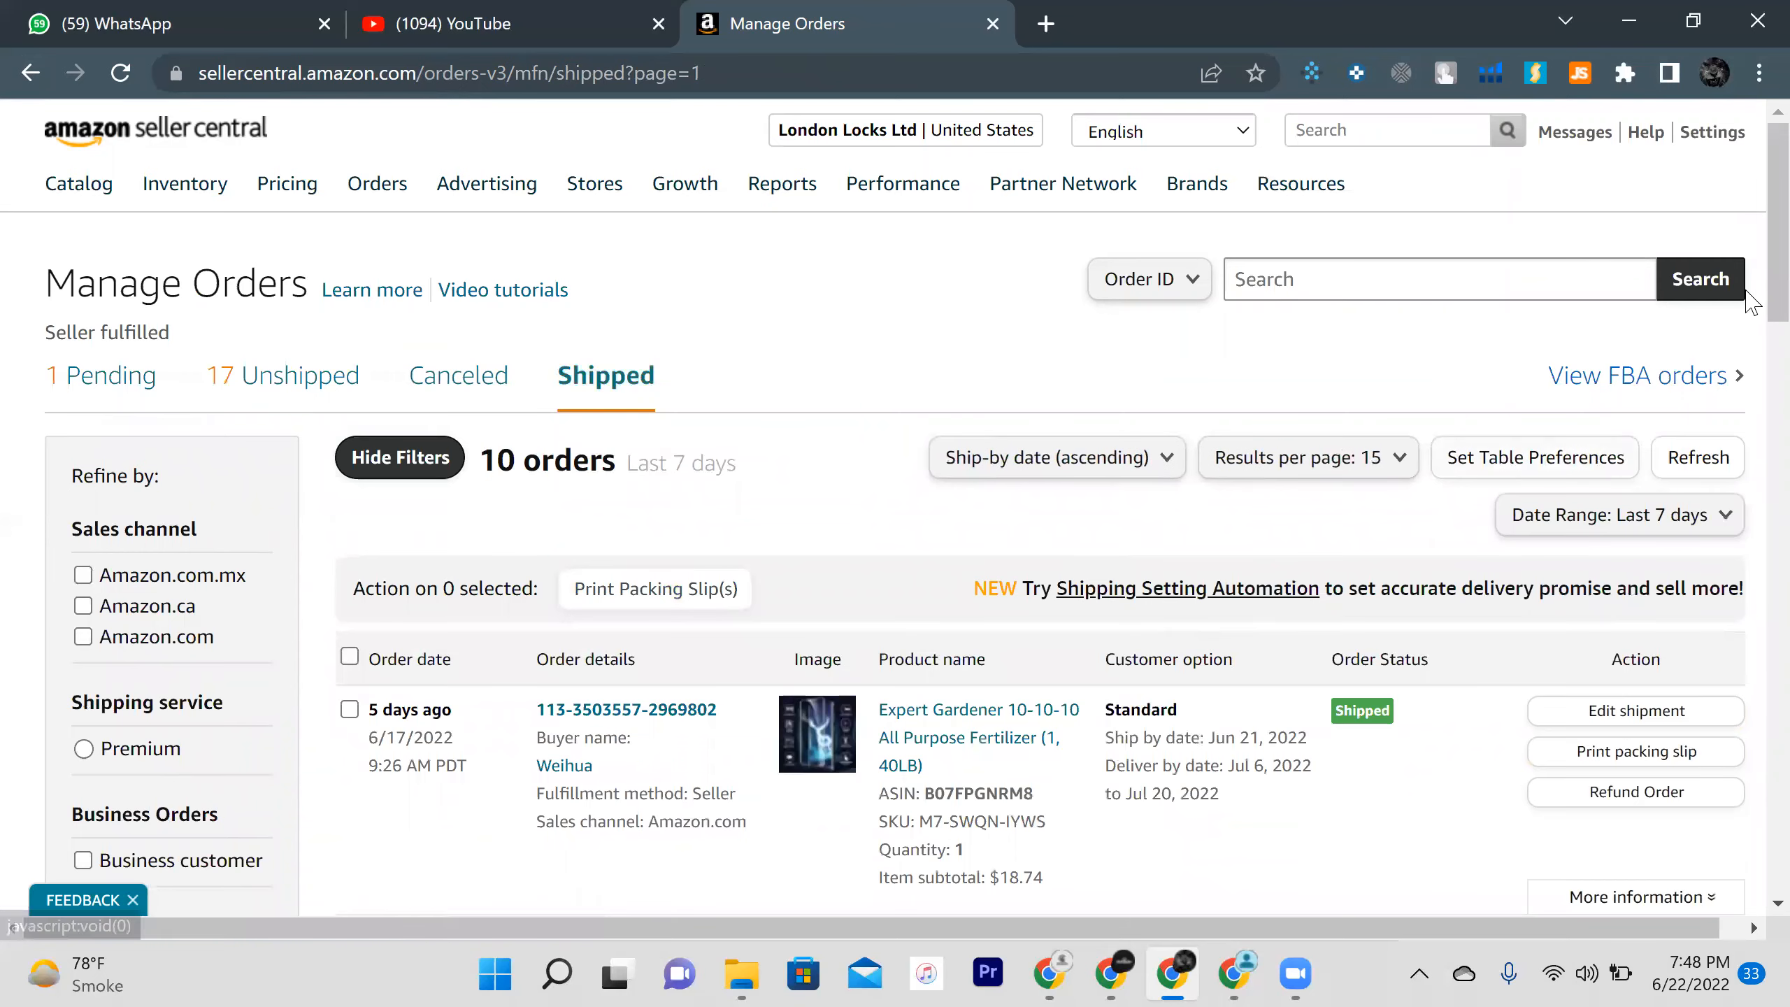
pyautogui.scroll(-7, 1747, 494)
pyautogui.scroll(-6, 1751, 620)
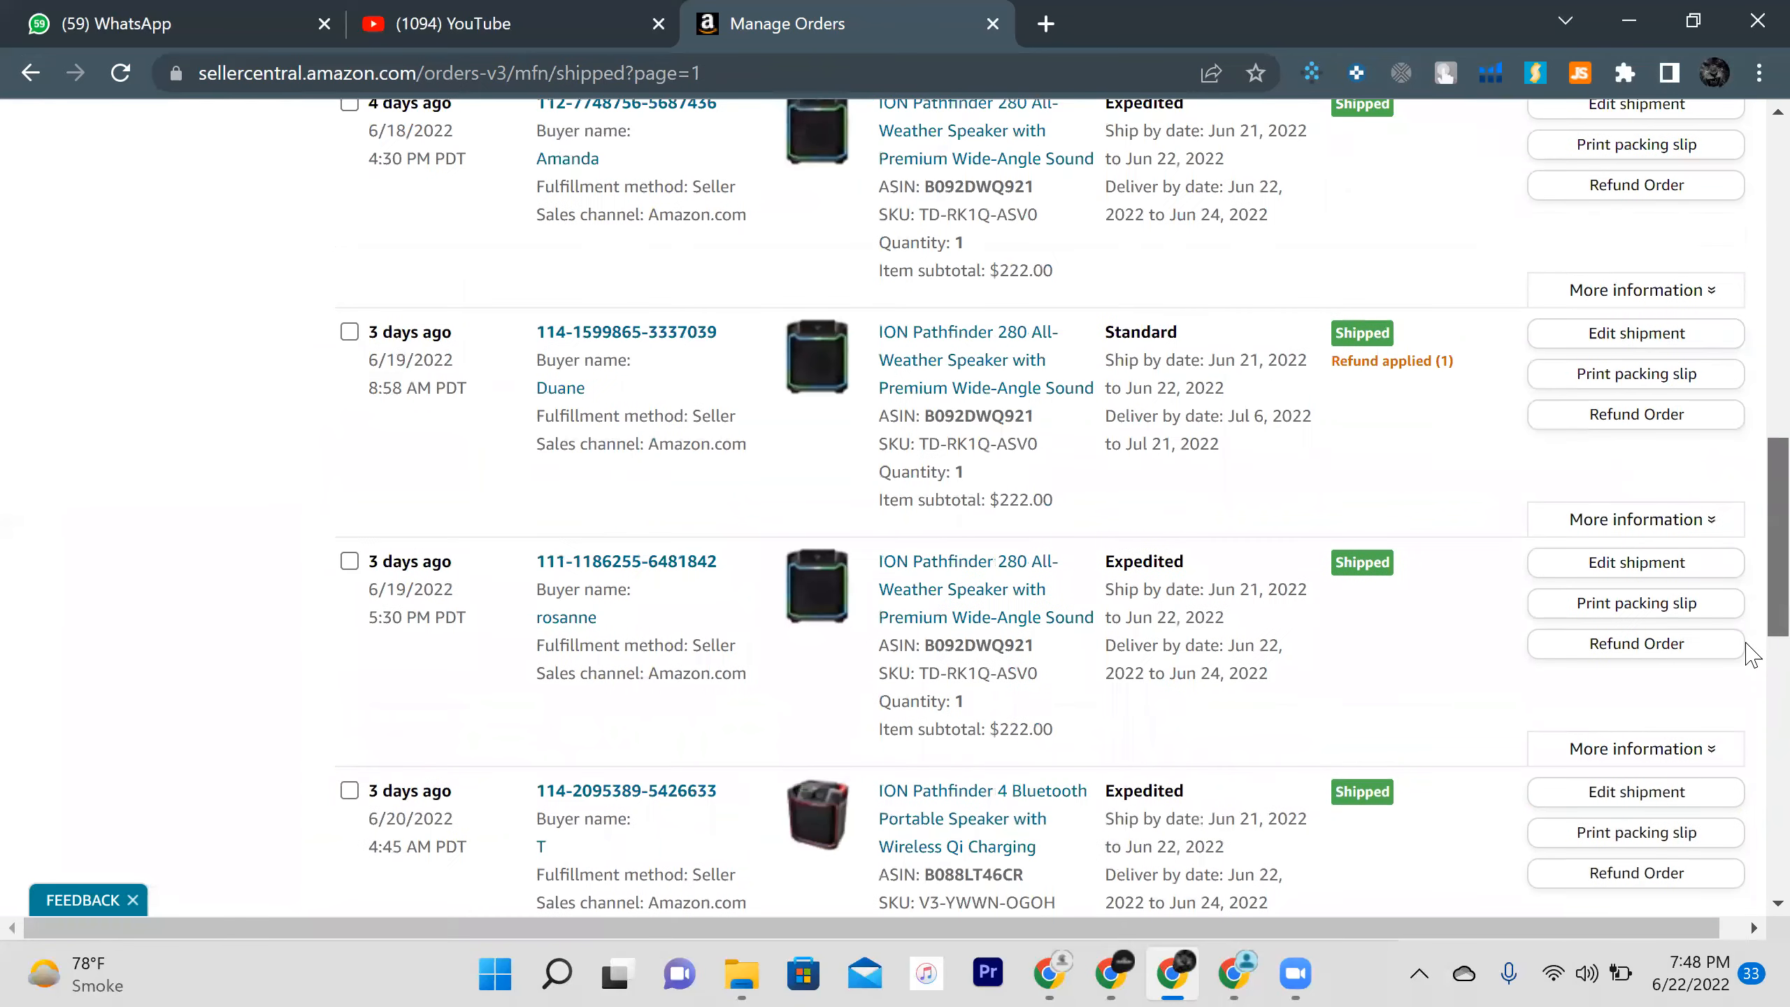
pyautogui.scroll(-6, 1748, 727)
pyautogui.scroll(-5, 1748, 821)
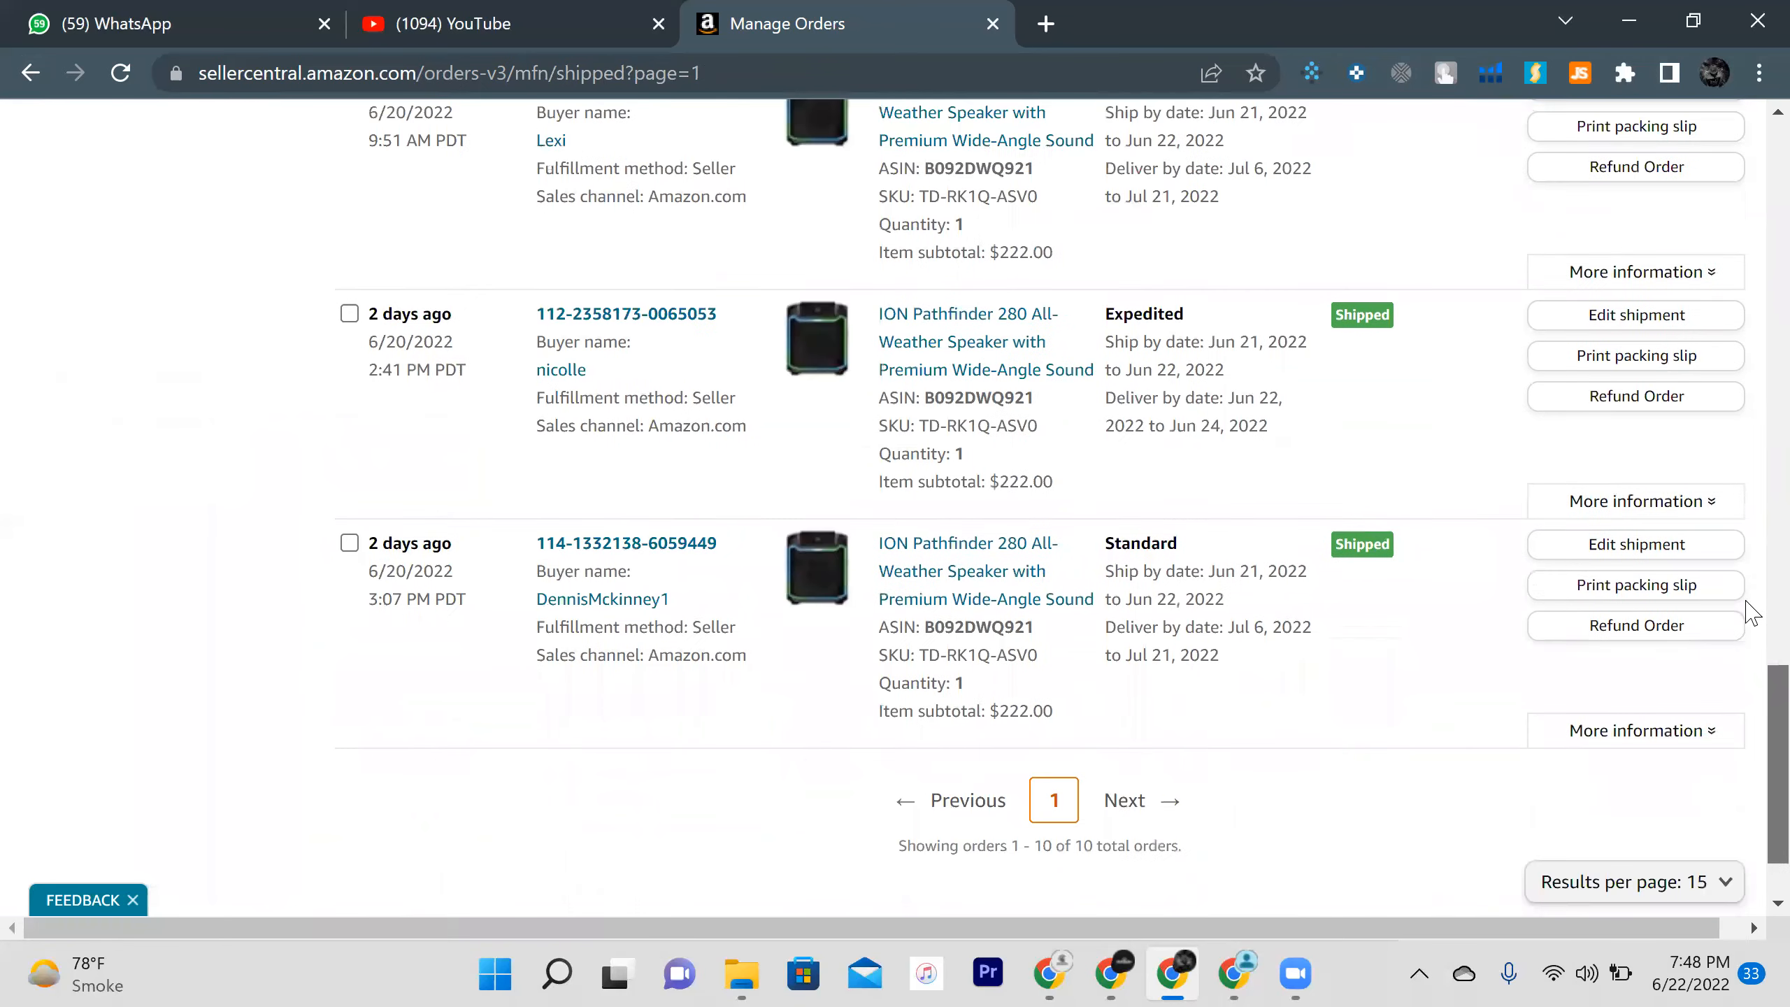
pyautogui.scroll(20, 1746, 607)
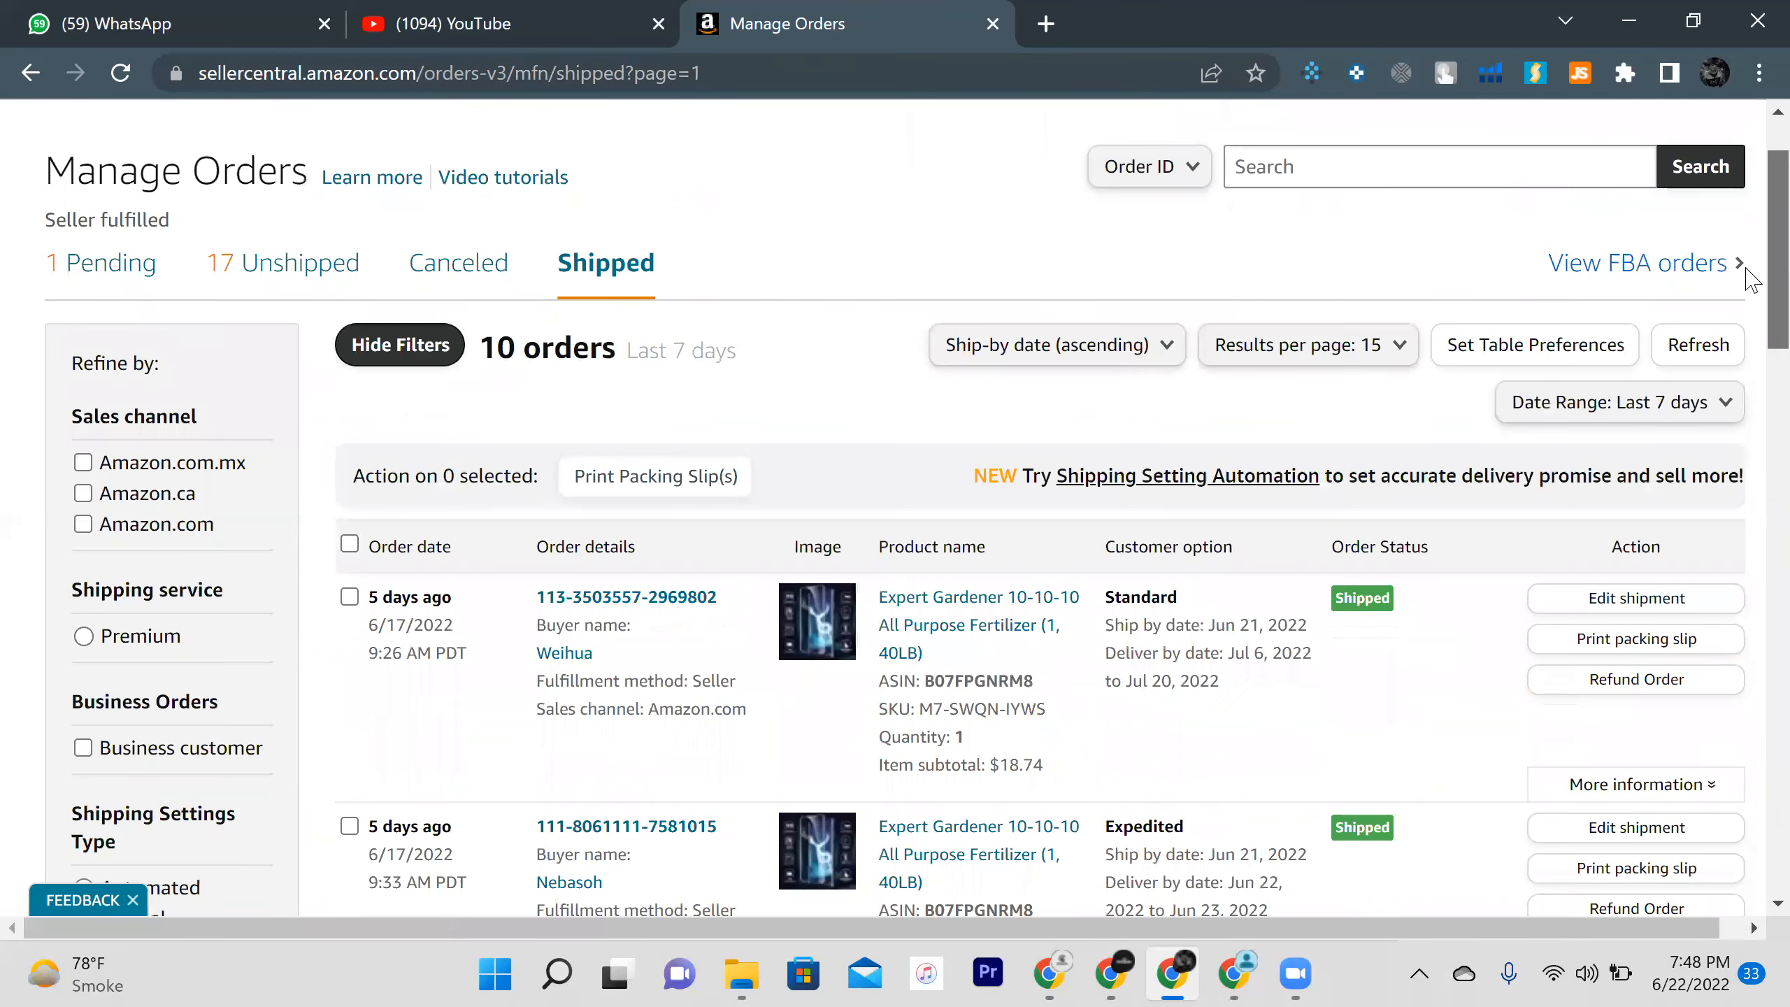
pyautogui.scroll(2, 1747, 282)
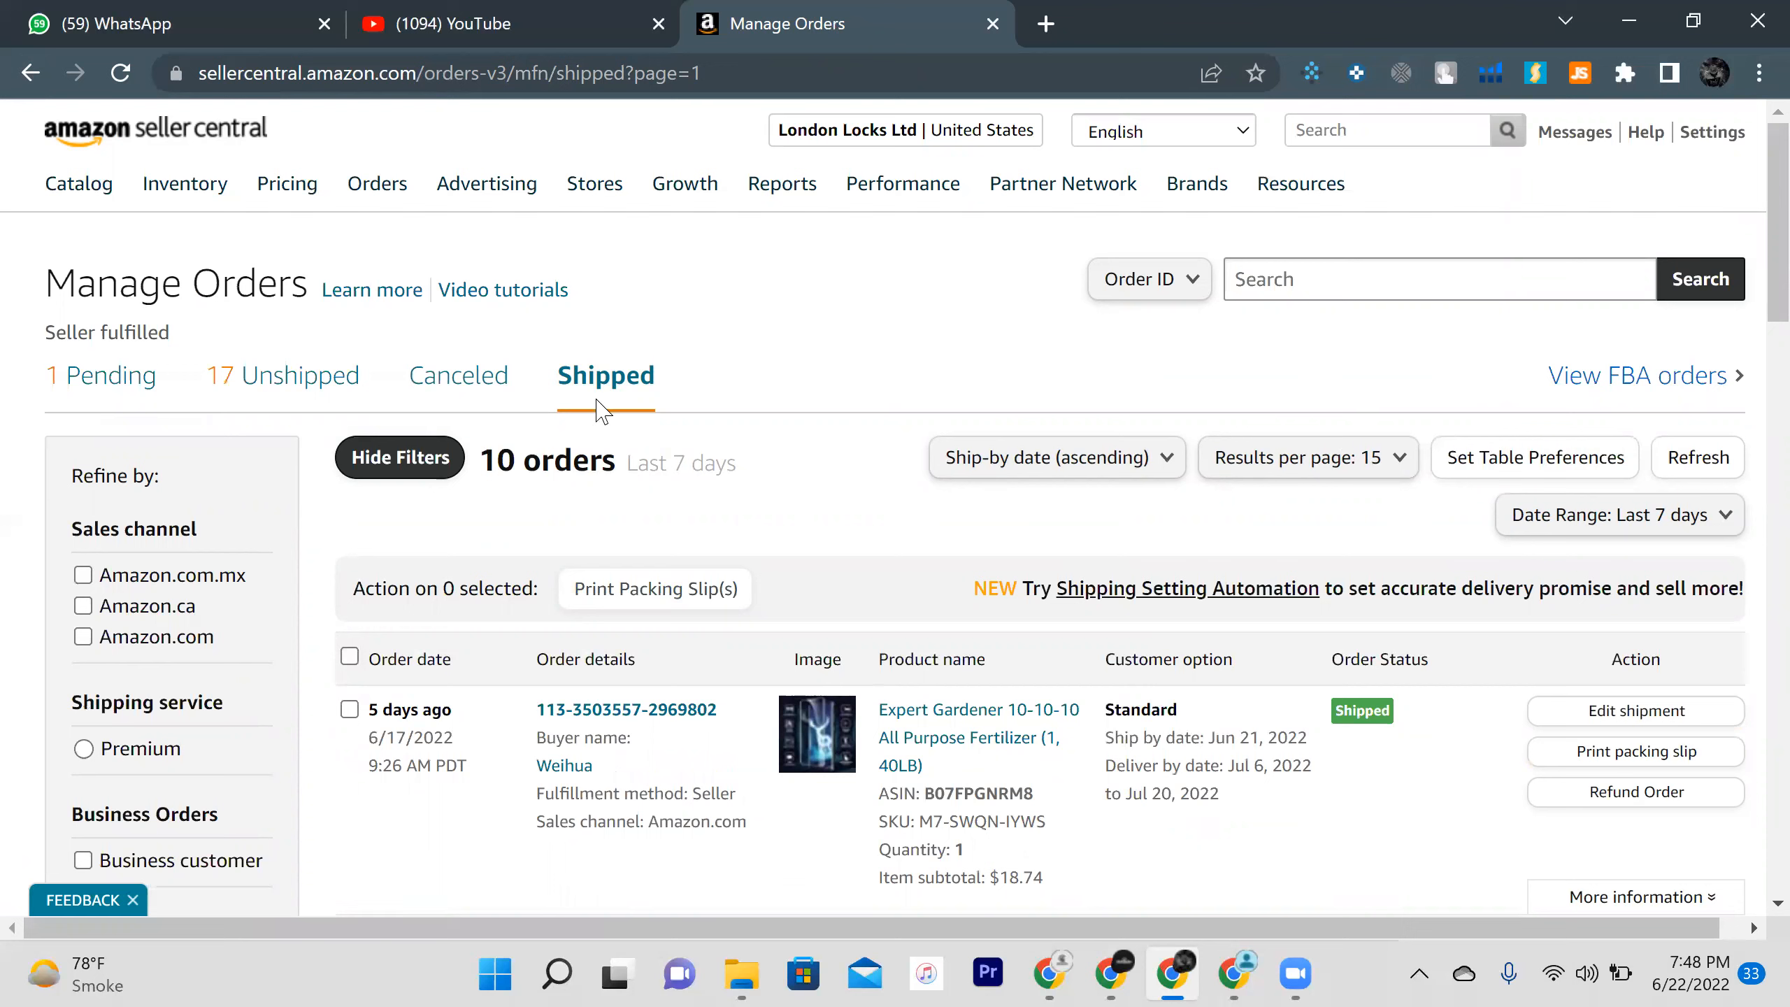
pyautogui.click(181, 151)
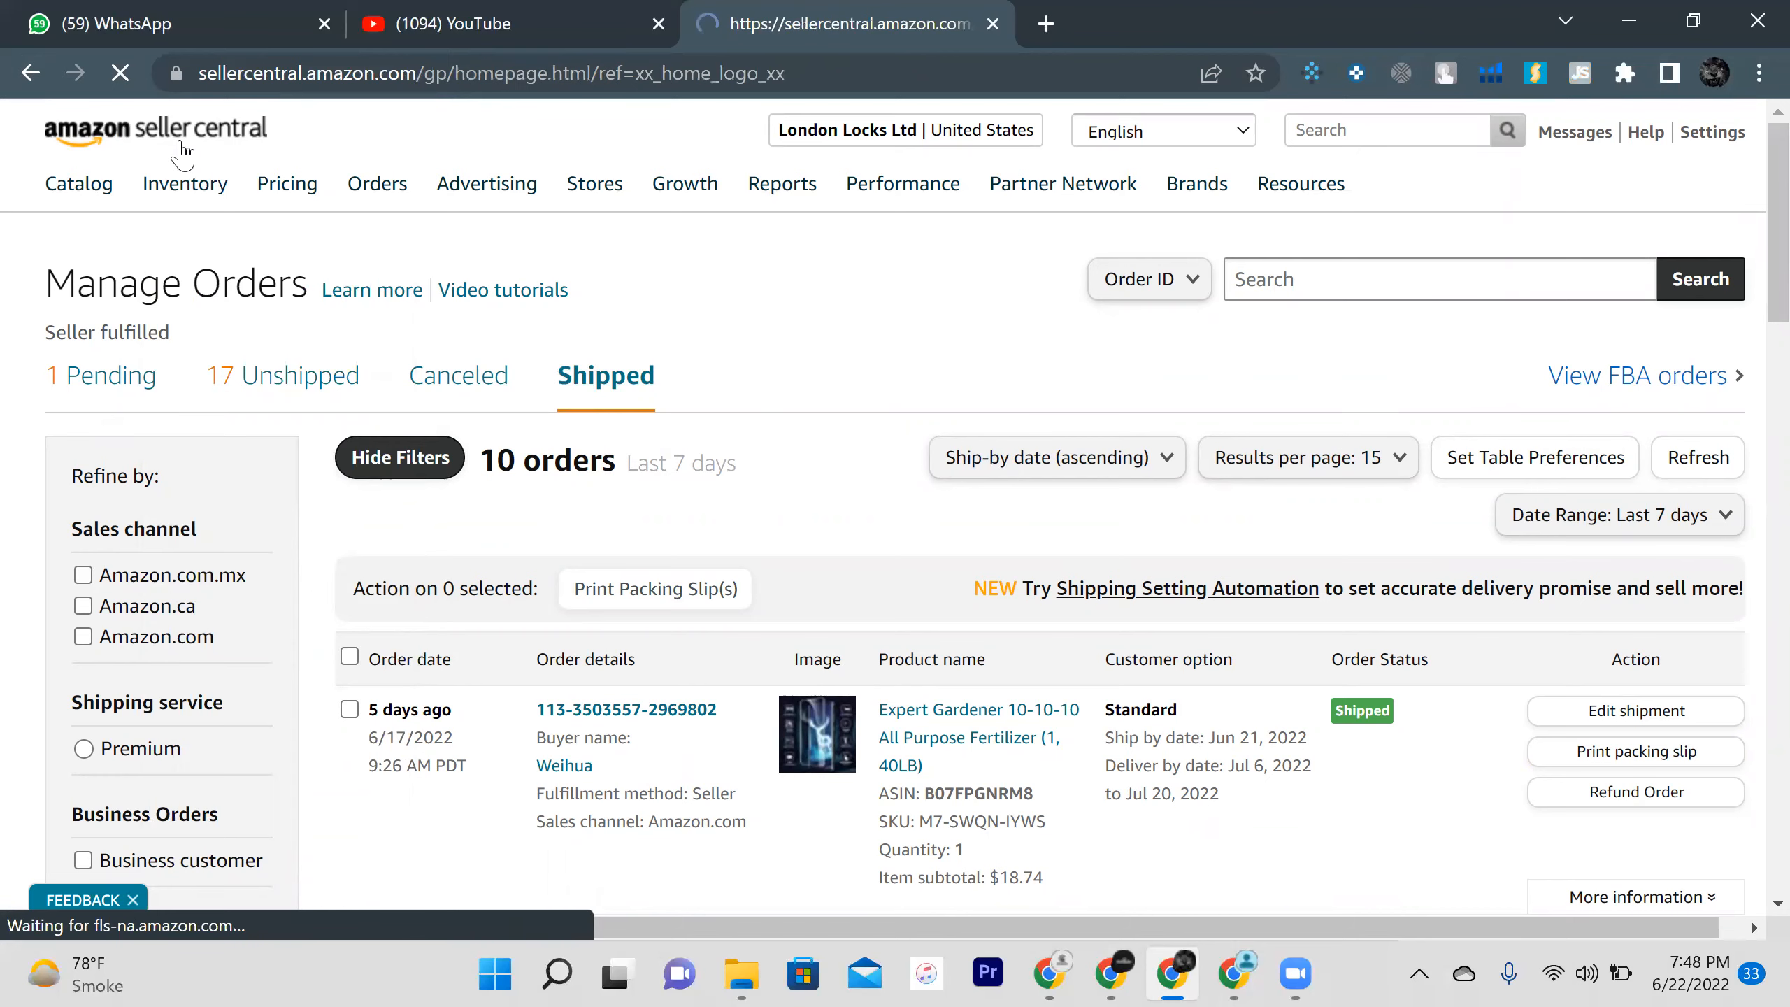